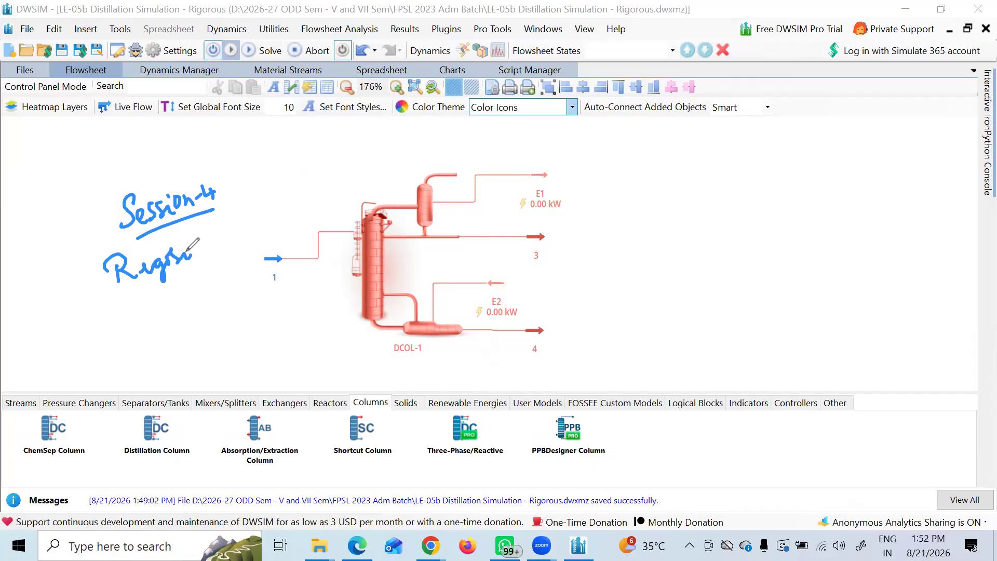
pyautogui.moveTo(130, 259); pyautogui.dragTo(133, 257)
pyautogui.moveTo(145, 303); pyautogui.dragTo(144, 319)
pyautogui.moveTo(161, 313)
pyautogui.mouseDown()
pyautogui.moveTo(177, 294)
pyautogui.moveTo(259, 275)
pyautogui.mouseUp()
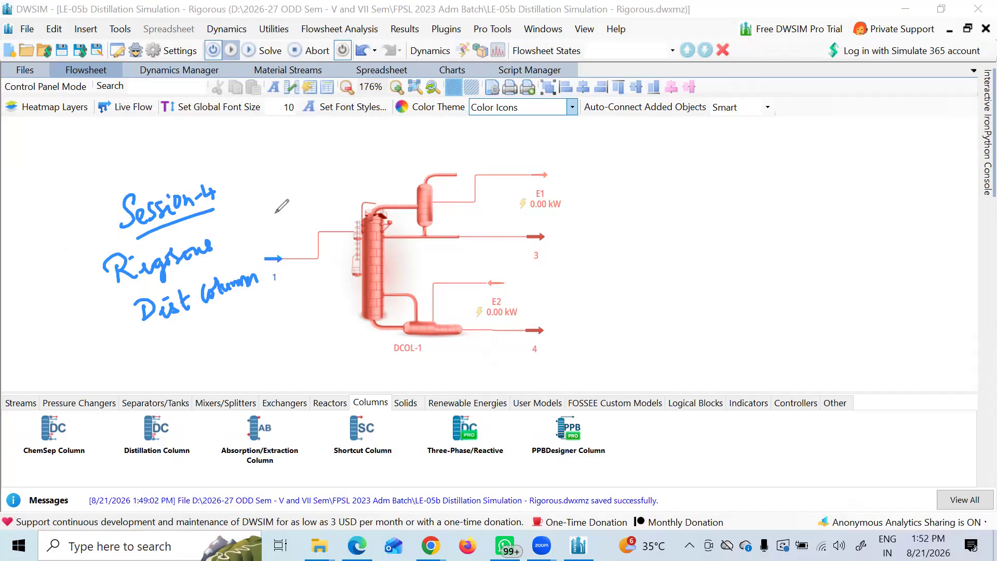
pyautogui.moveTo(271, 197); pyautogui.dragTo(274, 238)
pyautogui.moveTo(247, 210); pyautogui.dragTo(287, 228)
pyautogui.moveTo(206, 236)
pyautogui.mouseDown()
pyautogui.moveTo(229, 289)
pyautogui.moveTo(169, 310)
pyautogui.mouseUp()
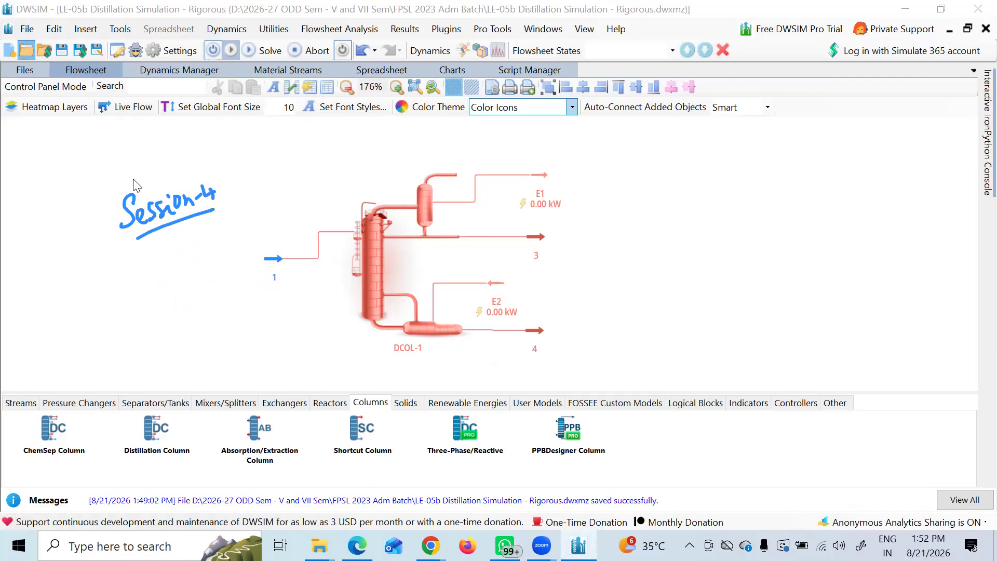
# Open the LE-05a Distillation Simulation - Rigorous file and review the shortcut column's reflux ratio and calculated results.
pyautogui.click(26, 51)
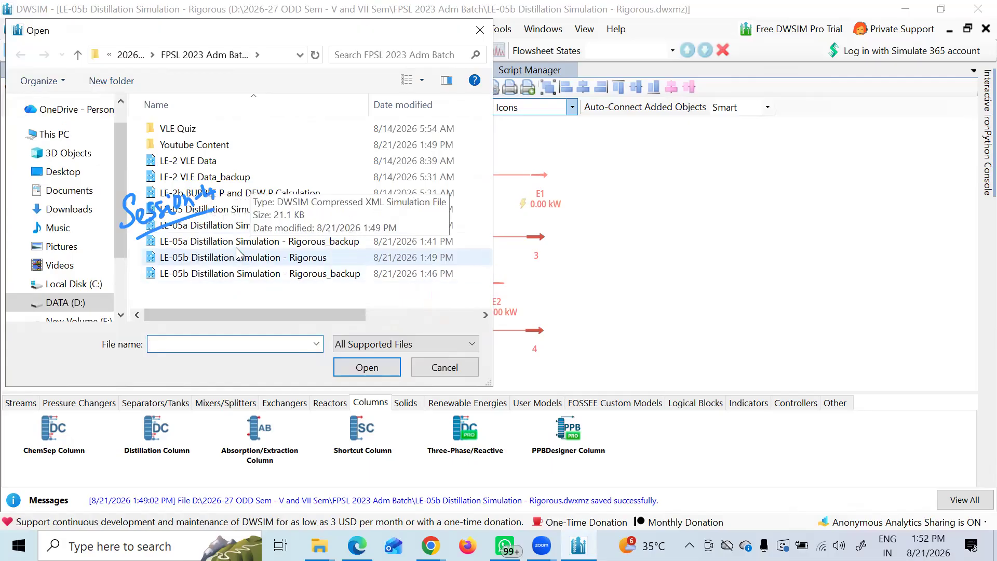
pyautogui.doubleClick(237, 225)
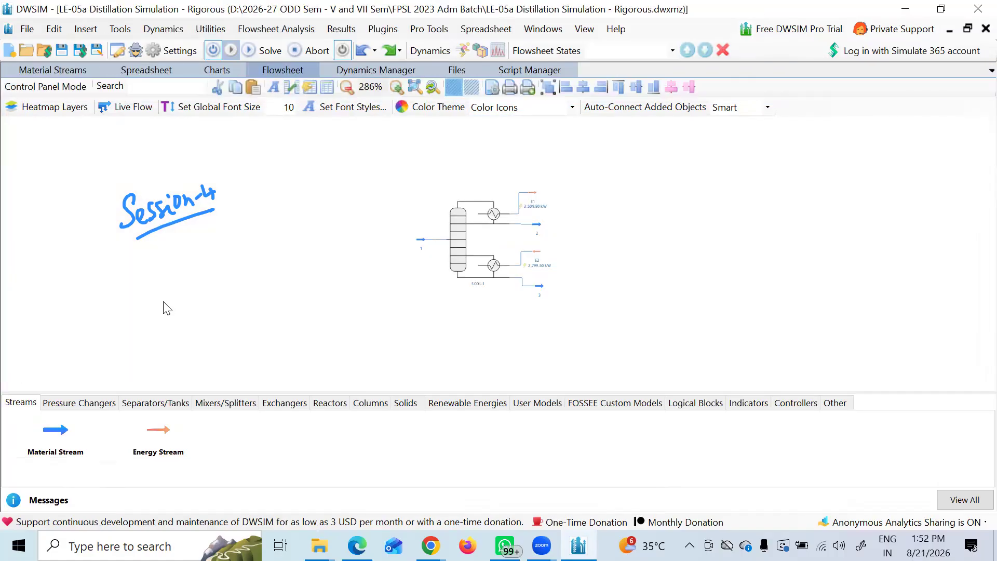
pyautogui.click(468, 238)
pyautogui.doubleClick(465, 231)
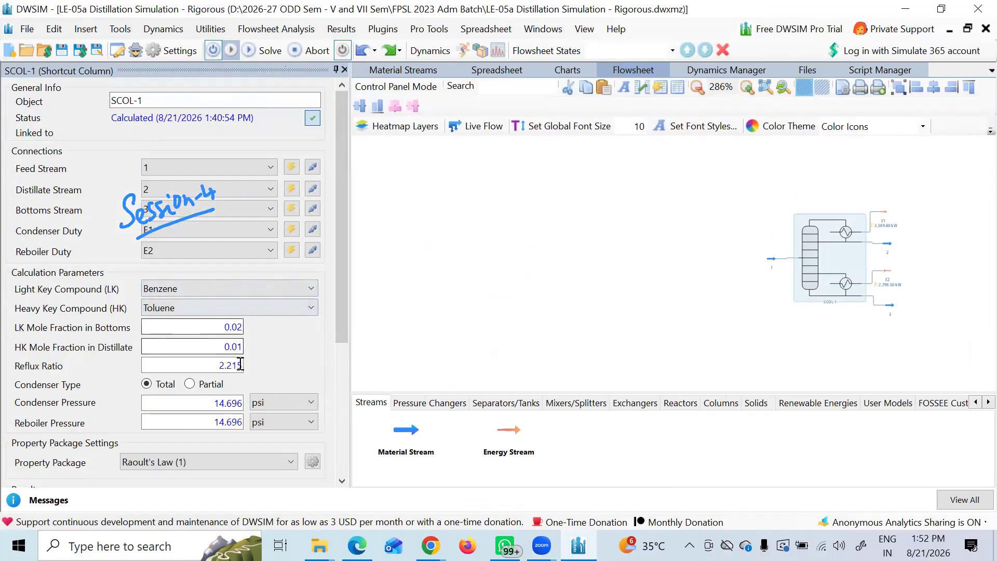
pyautogui.click(216, 367)
pyautogui.moveTo(216, 367); pyautogui.dragTo(248, 363)
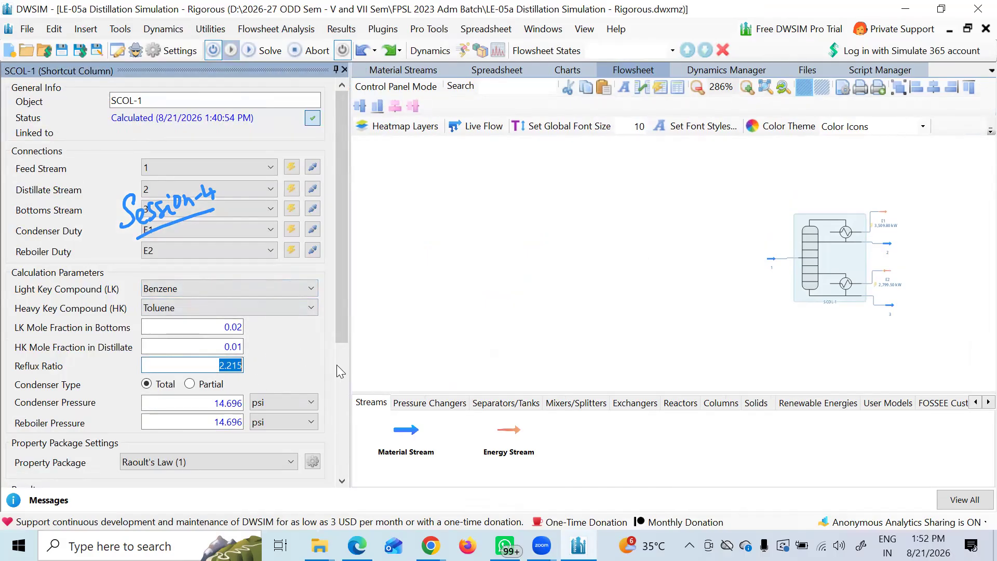
pyautogui.click(343, 449)
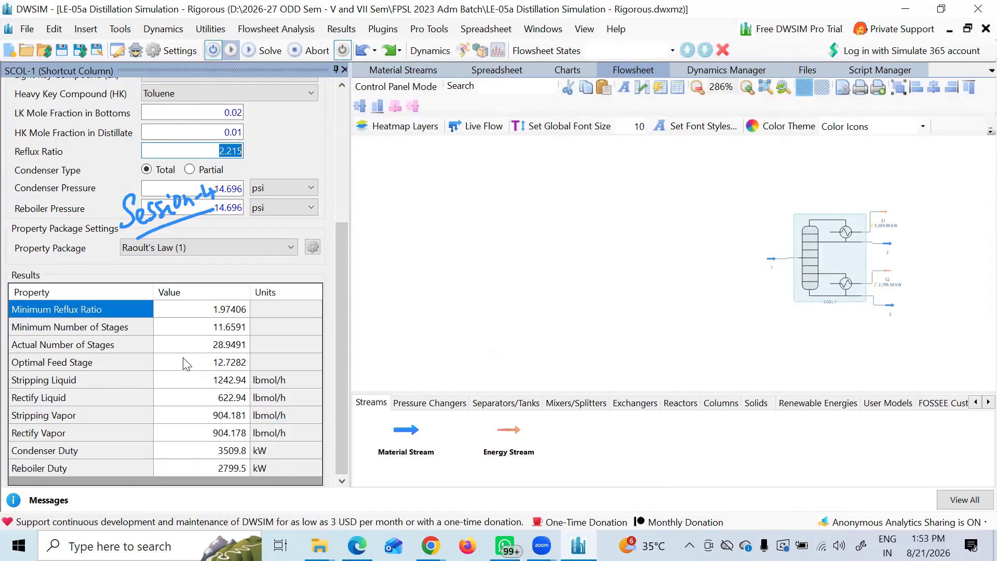
# Close the shortcut column's properties and the LE-05a simulation, saving its changes.
pyautogui.click(345, 69)
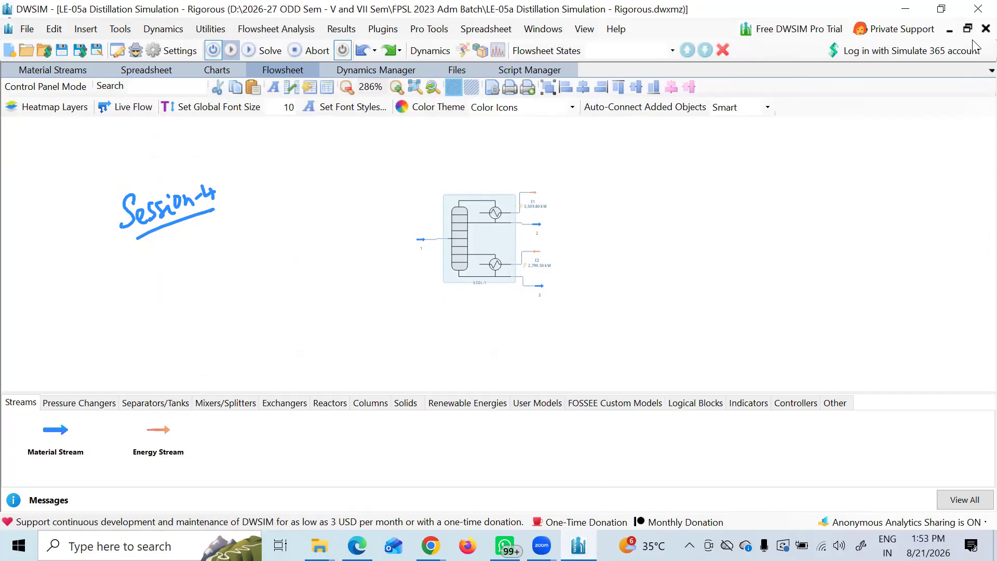
pyautogui.click(986, 28)
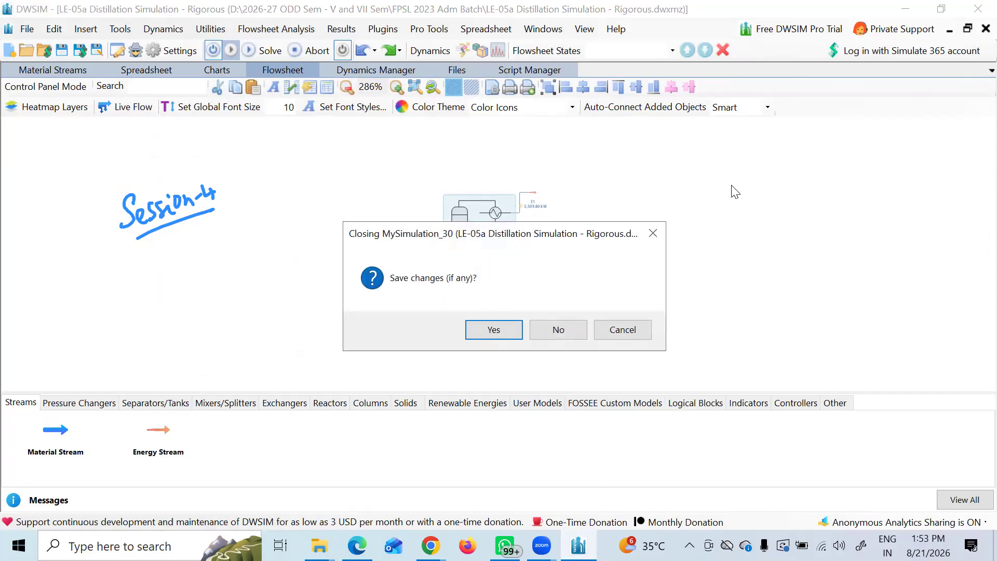
pyautogui.click(492, 329)
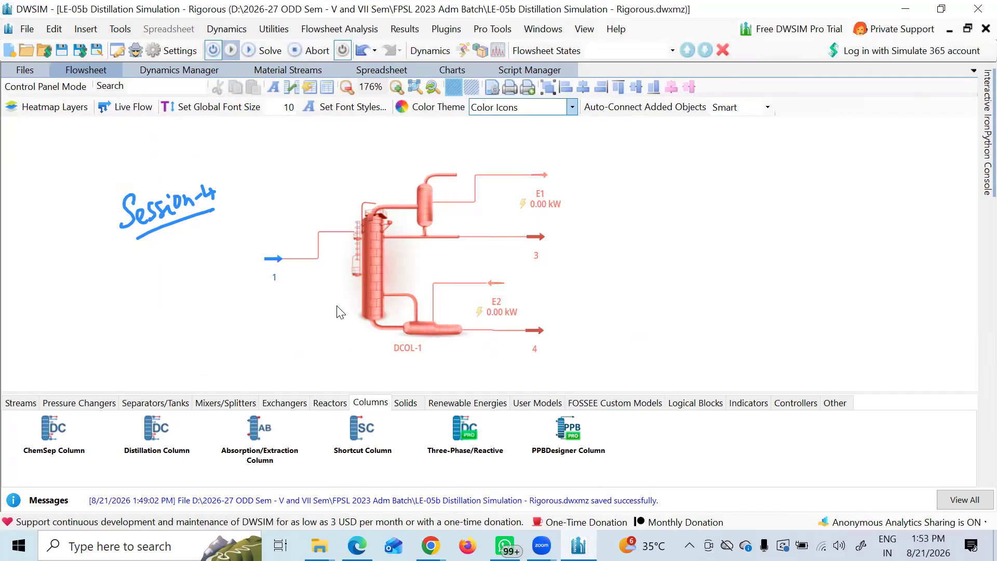
# Accept feed stream 1's compound amounts on a mole fraction basis and open the properties of distillation column DCOL-1.
pyautogui.click(272, 260)
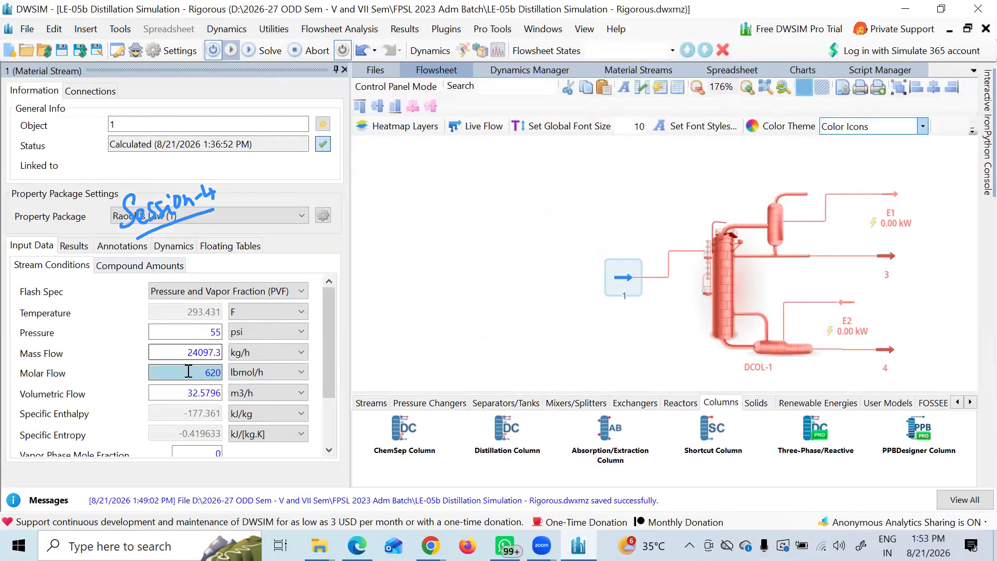
pyautogui.click(138, 268)
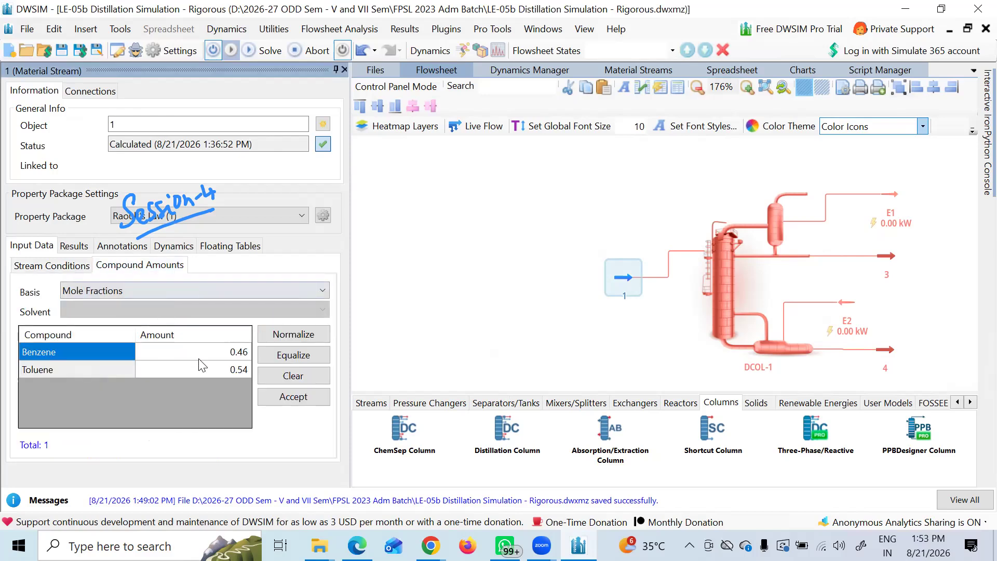
pyautogui.click(294, 397)
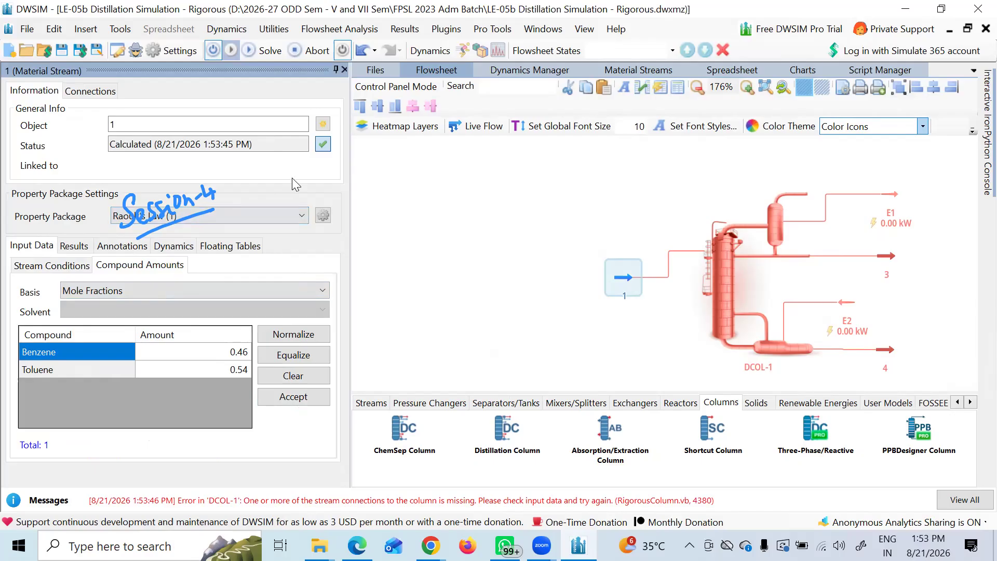
pyautogui.click(343, 70)
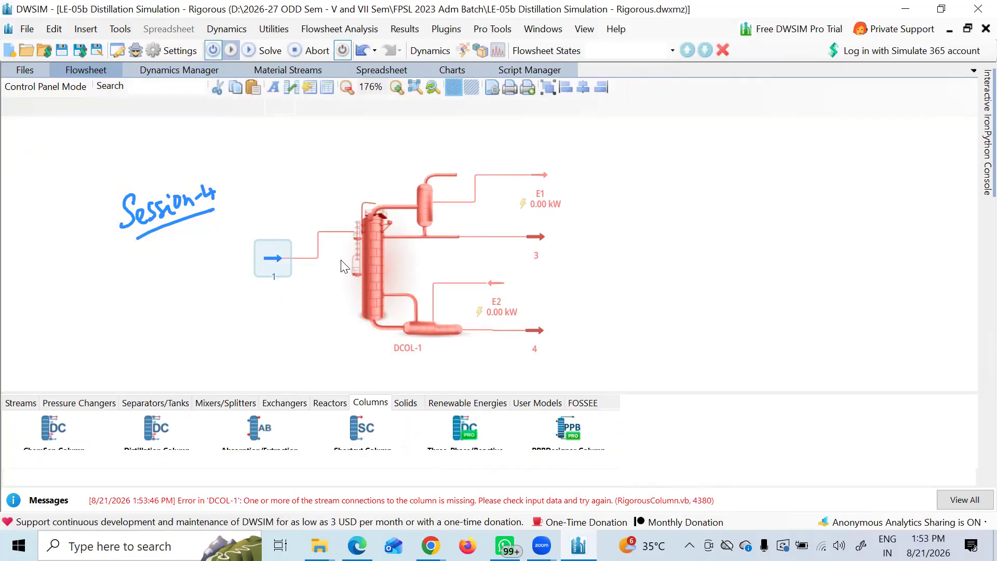
pyautogui.click(370, 258)
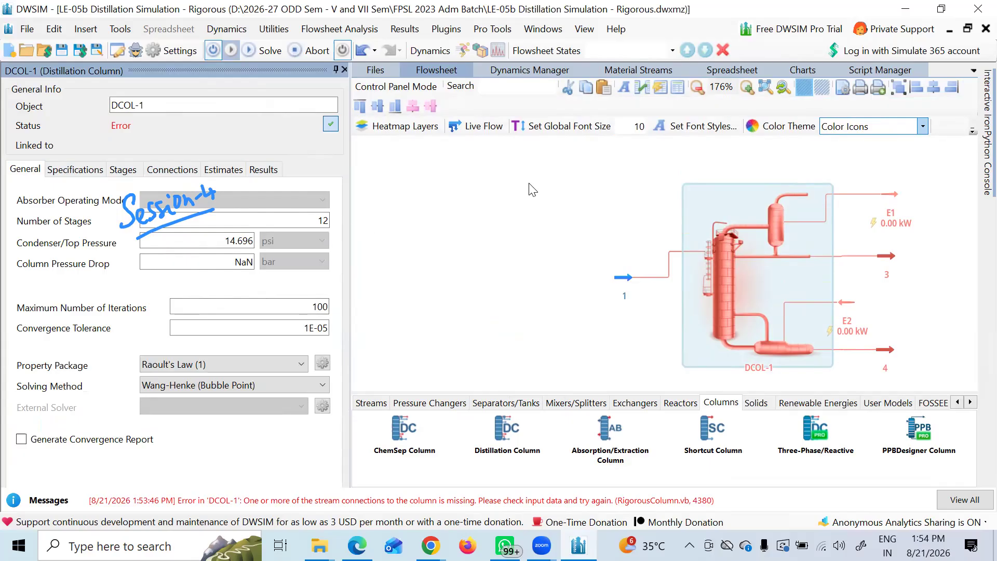
pyautogui.press('e')
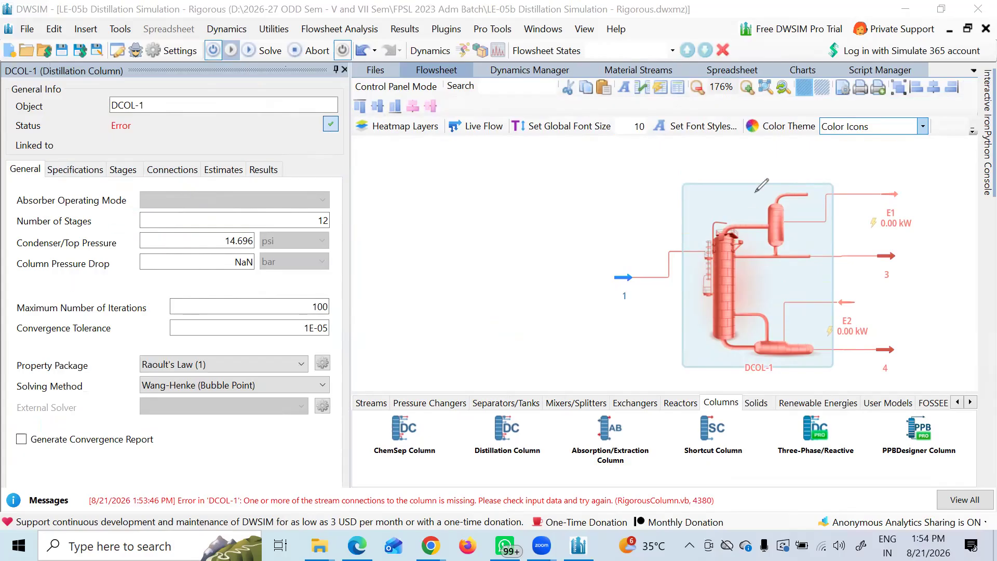
pyautogui.moveTo(659, 29)
pyautogui.mouseDown()
pyautogui.moveTo(648, 45)
pyautogui.moveTo(700, 26)
pyautogui.moveTo(702, 41)
pyautogui.moveTo(744, 41)
pyautogui.moveTo(748, 52)
pyautogui.mouseUp()
pyautogui.moveTo(643, 82); pyautogui.dragTo(770, 71)
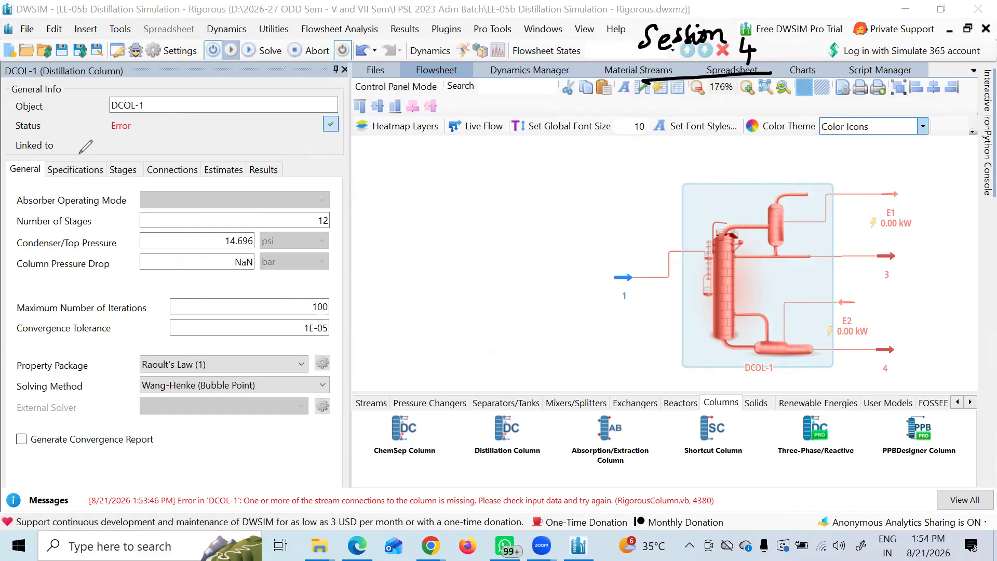
pyautogui.moveTo(95, 126); pyautogui.dragTo(53, 146)
pyautogui.moveTo(384, 204); pyautogui.dragTo(347, 221)
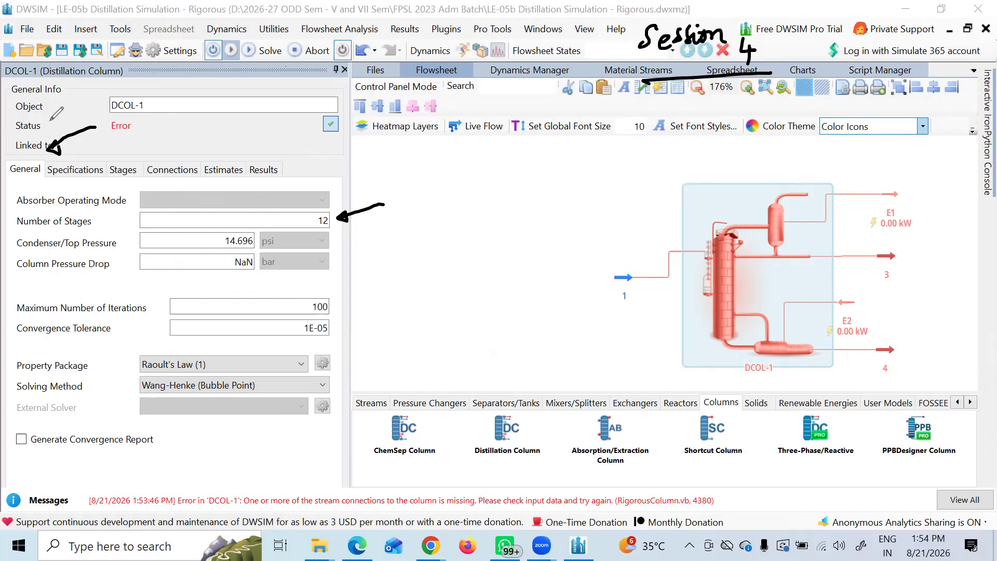
# Set the number of stages of distillation column DCOL-1 to 31.
pyautogui.click(305, 216)
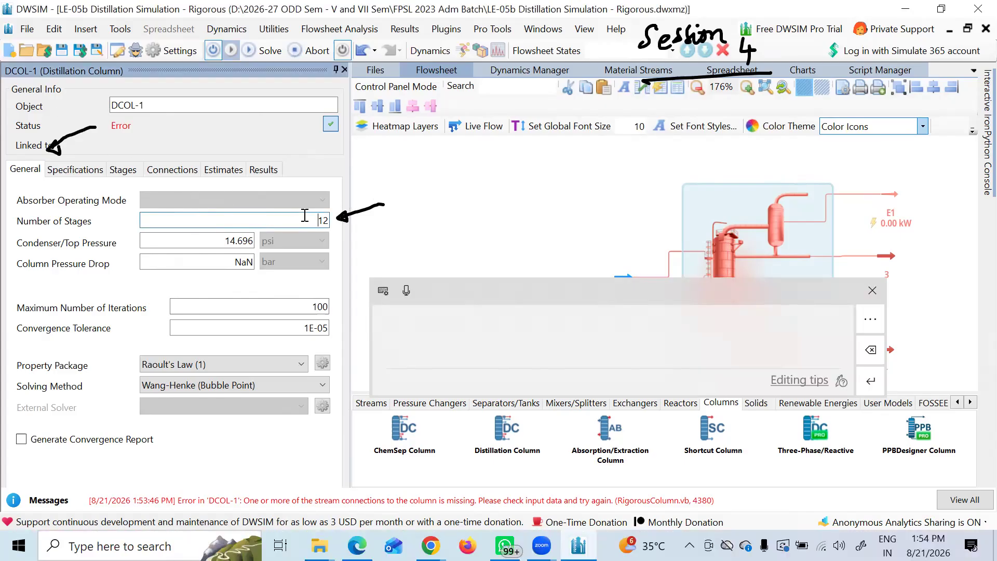
pyautogui.press('Delete')
pyautogui.press('Delete')
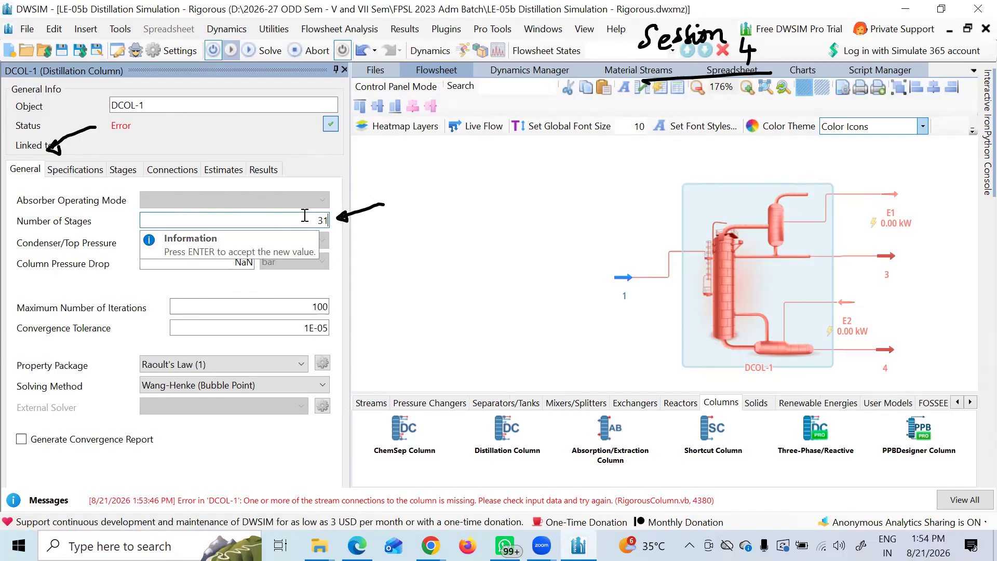
pyautogui.press('Return')
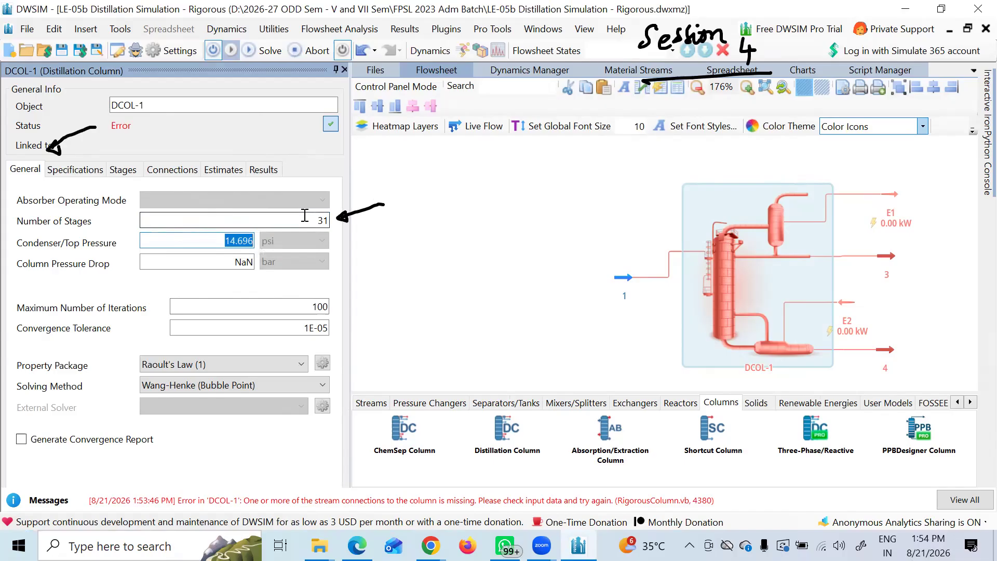
pyautogui.press('Return')
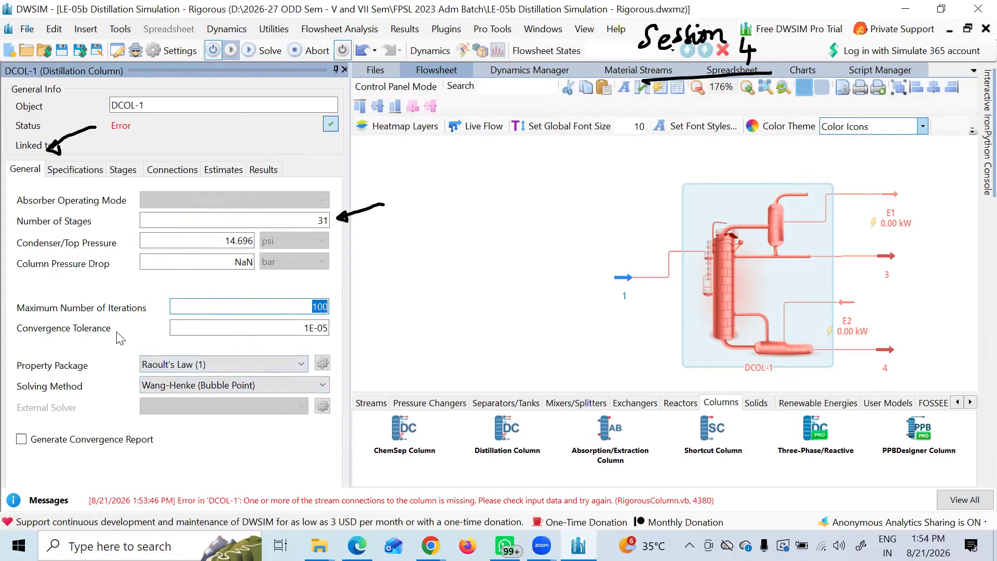
# Set the condenser's reflux ratio specification to 2.5, keeping the Total condenser type.
pyautogui.click(76, 172)
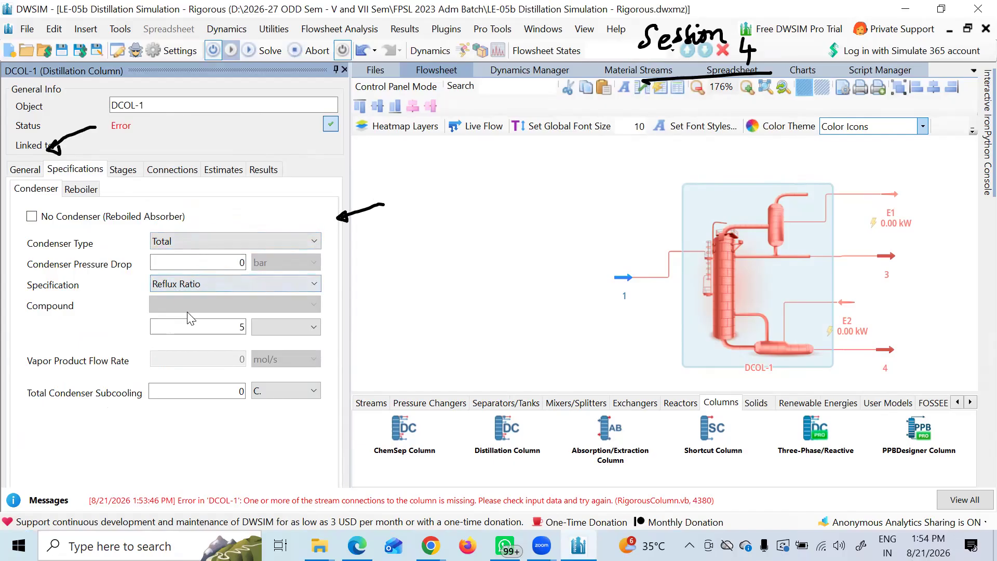
pyautogui.click(221, 326)
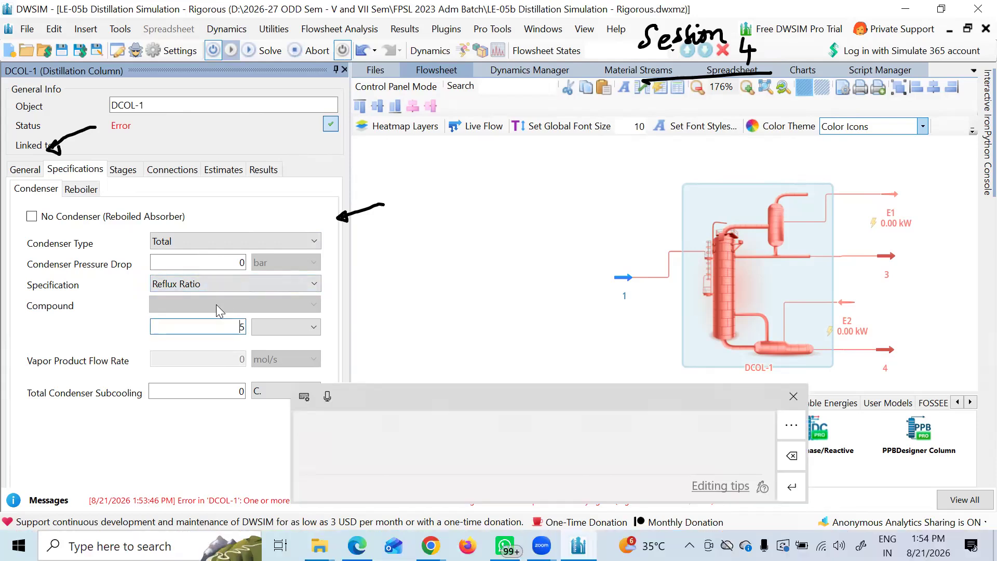
pyautogui.press('Delete')
pyautogui.write('2.')
pyautogui.press('Return')
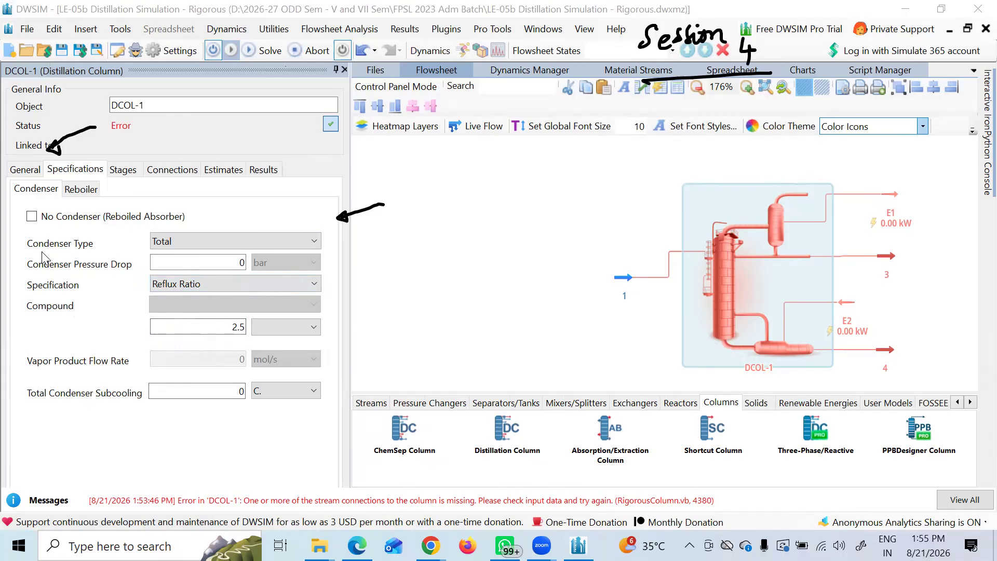
pyautogui.click(187, 241)
pyautogui.click(187, 241)
# Set the reboiler specification to Compound Fraction in Product Stream for Benzene, with a molar value of 0.02.
pyautogui.click(90, 190)
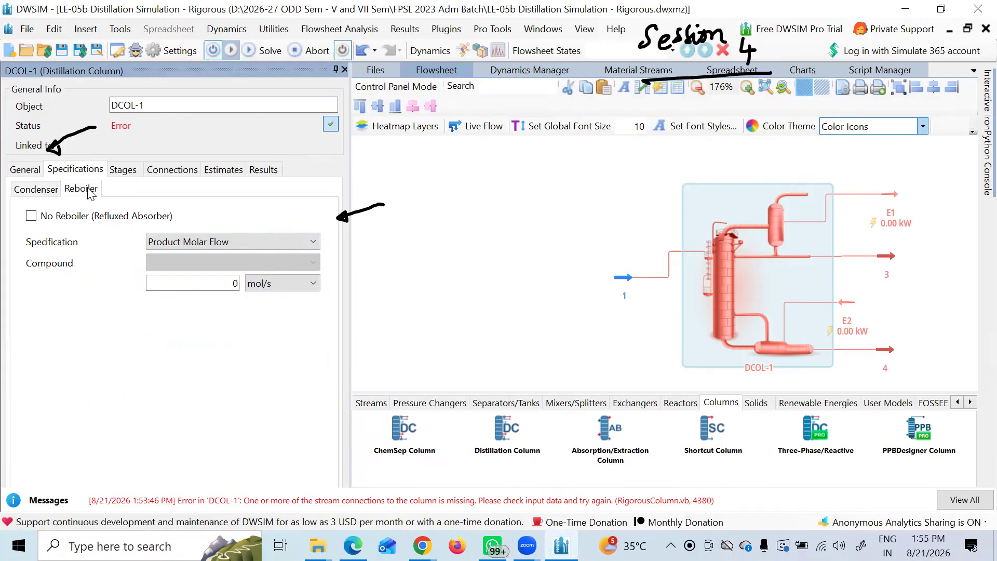
pyautogui.click(35, 190)
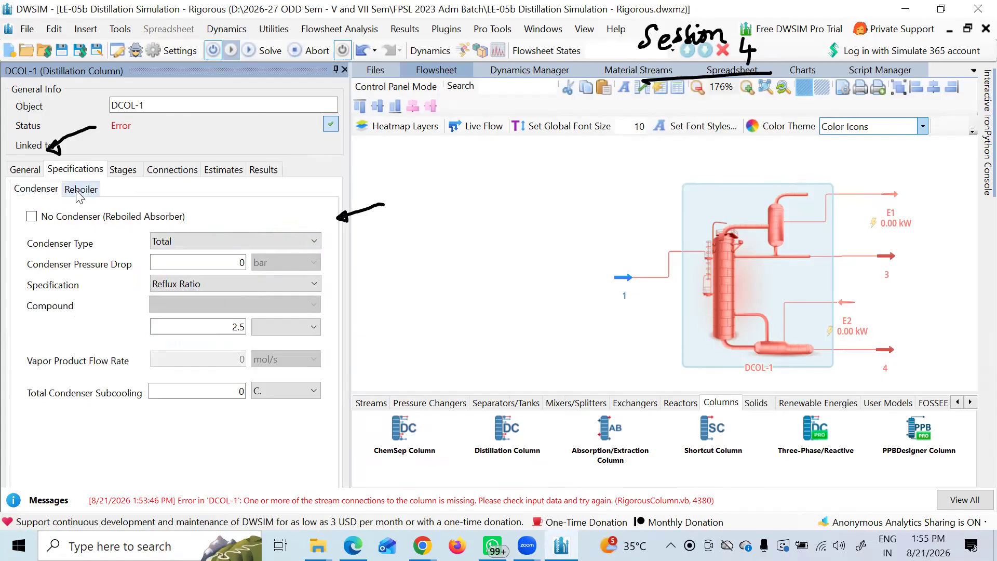
pyautogui.click(82, 191)
pyautogui.click(215, 242)
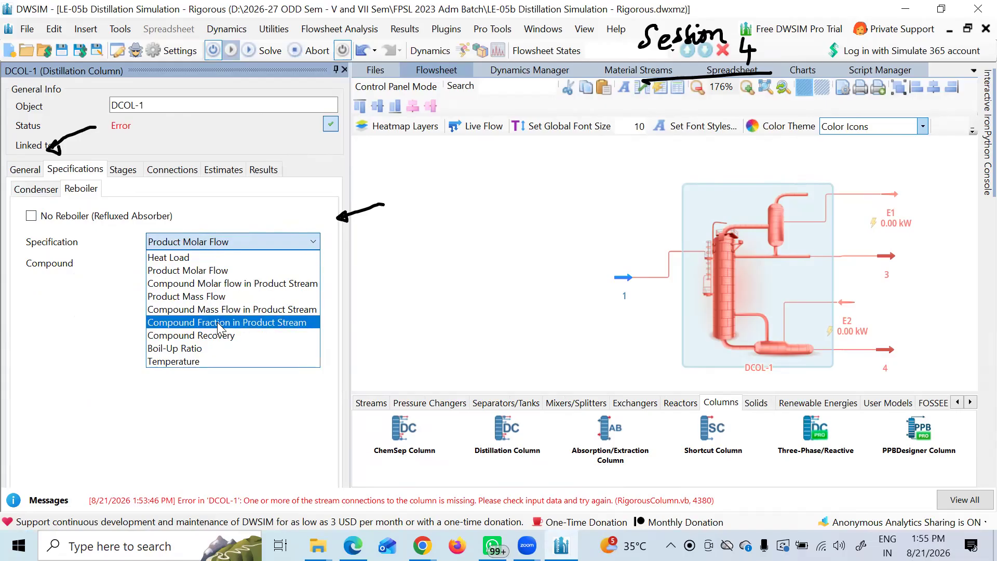
pyautogui.click(218, 327)
pyautogui.click(227, 266)
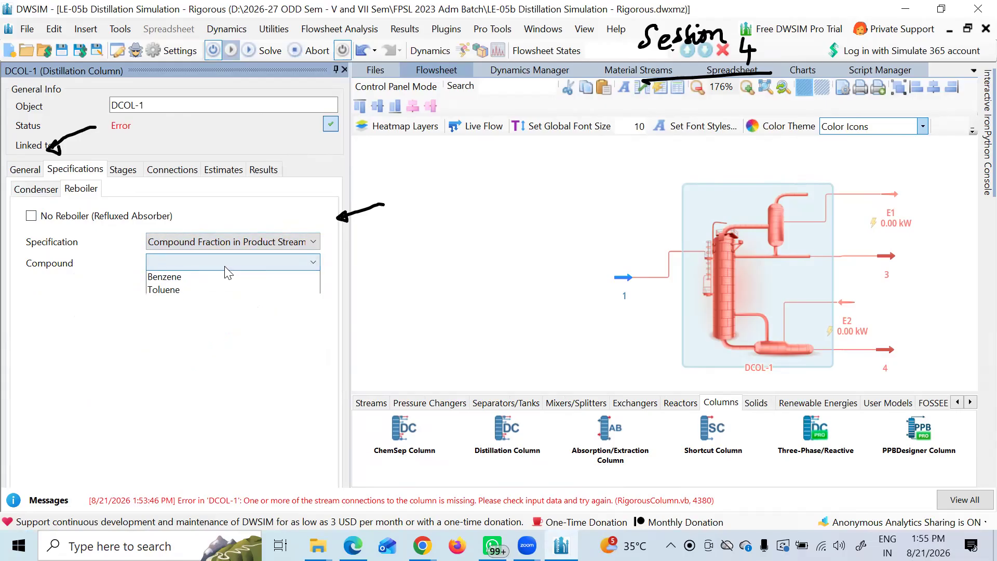
pyautogui.click(198, 279)
pyautogui.click(199, 281)
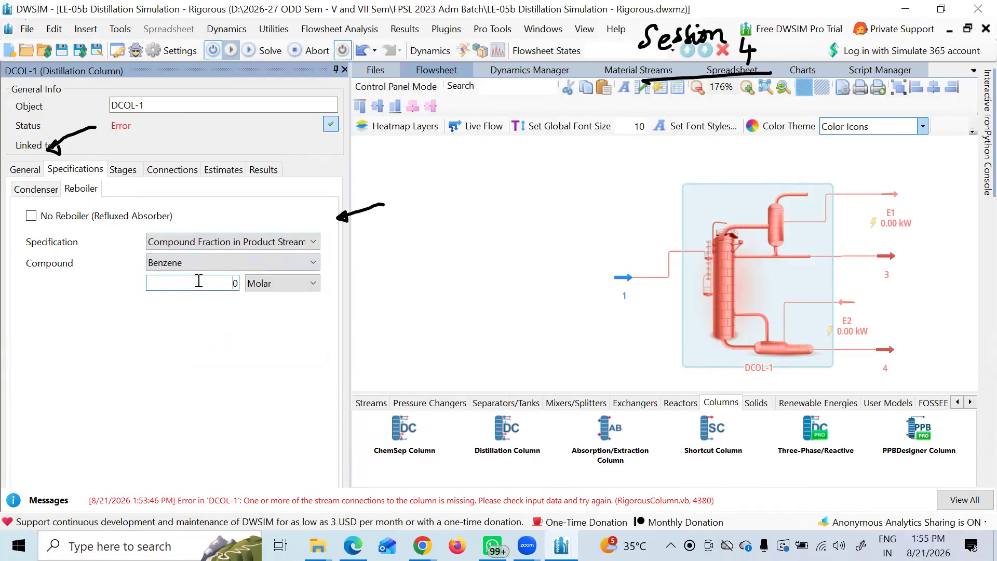
pyautogui.write('.02')
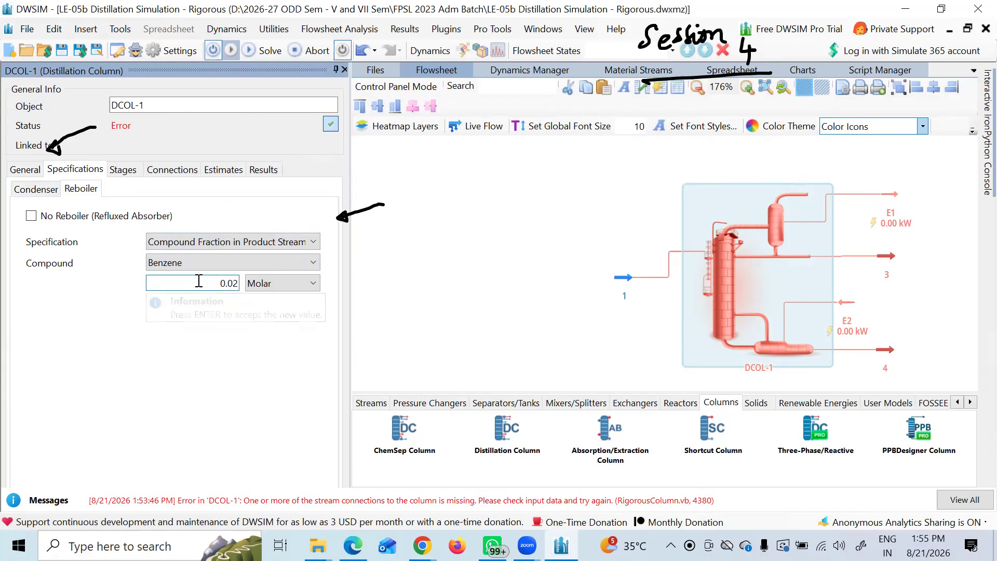
# Examine the column's stage list and the stage efficiencies.
pyautogui.click(122, 170)
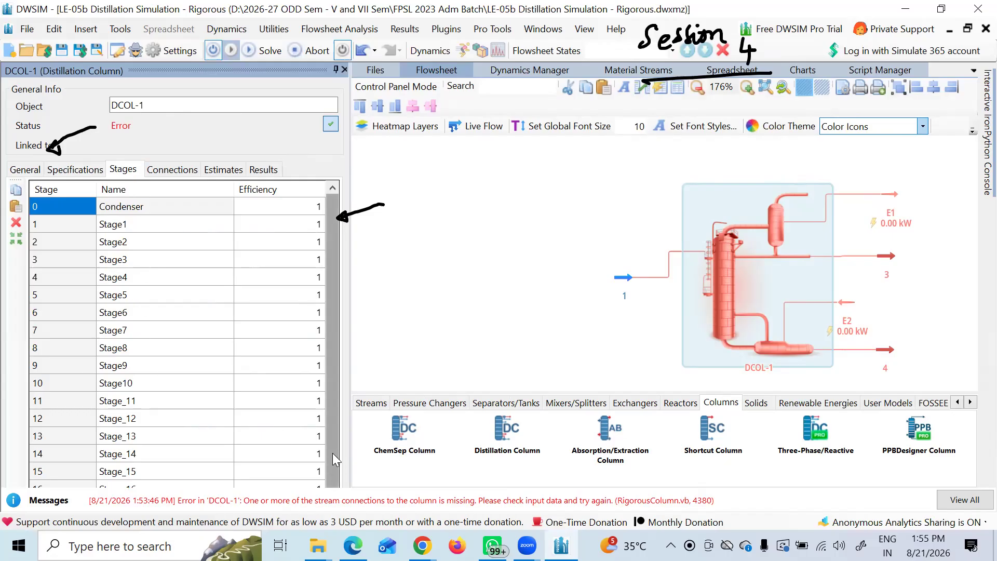
pyautogui.moveTo(332, 453); pyautogui.dragTo(333, 544)
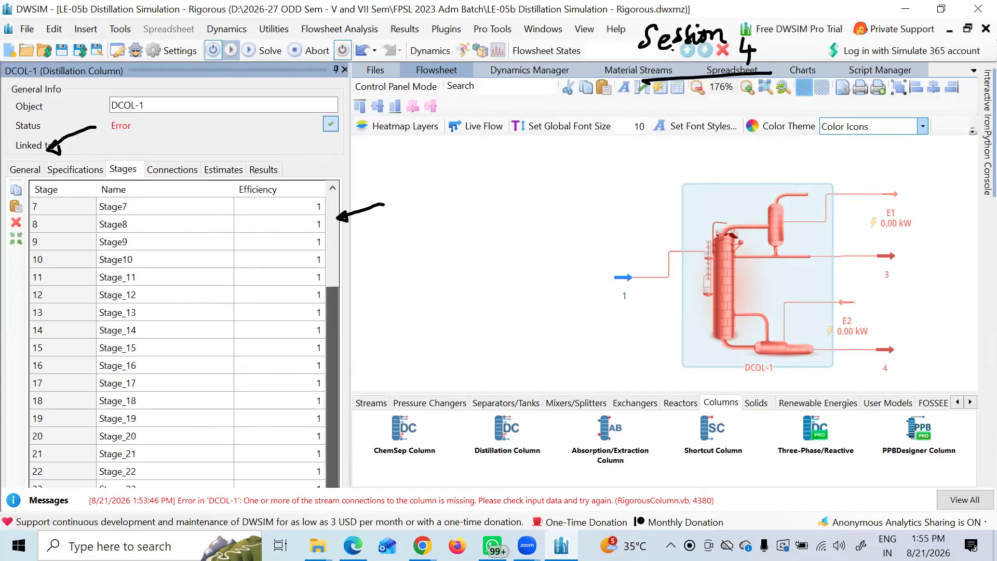
pyautogui.scroll(3, 323, 355)
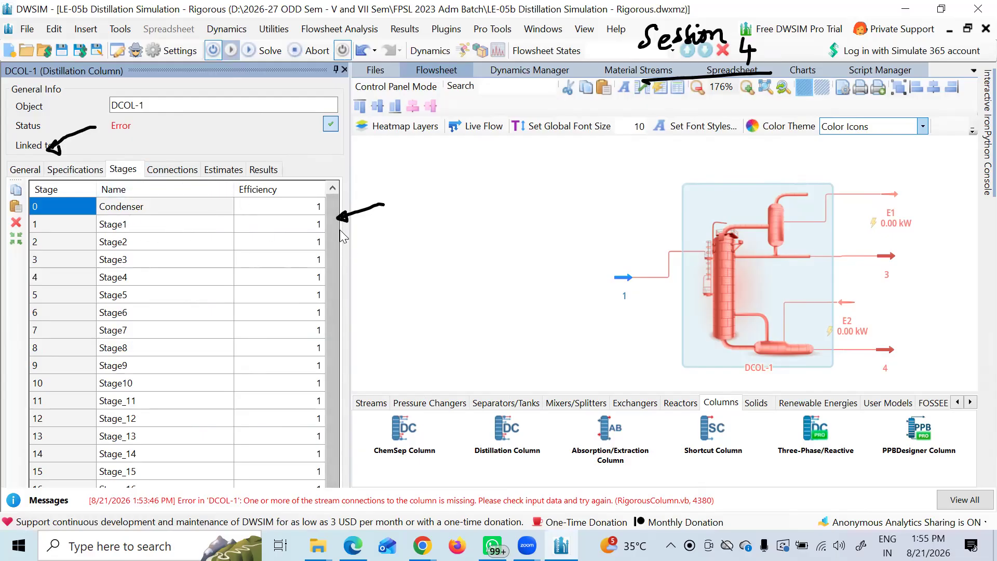
pyautogui.moveTo(333, 249); pyautogui.dragTo(333, 343)
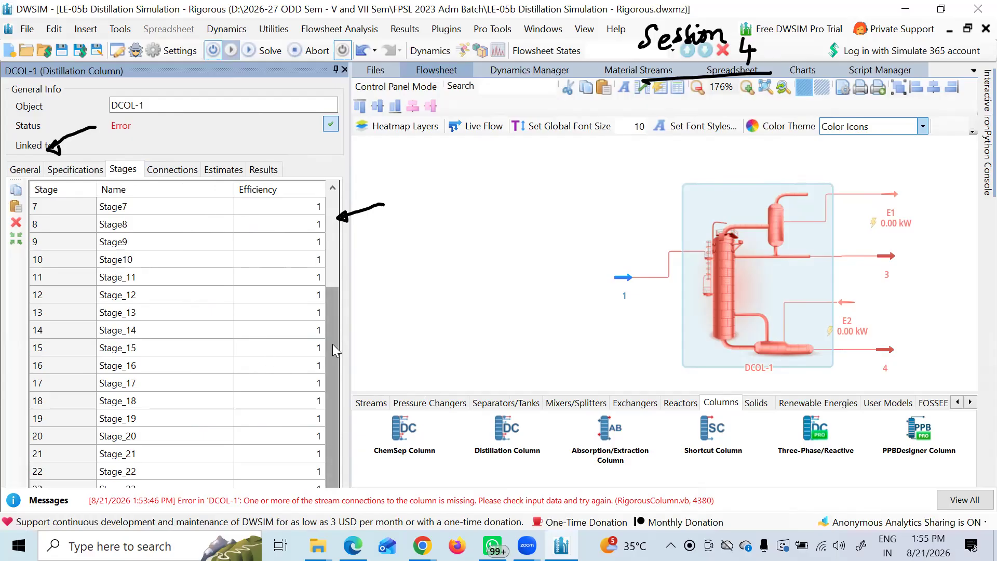
# Set the stage location of feed stream 1 to Stage_14 in the column's stream-stage associations.
pyautogui.moveTo(333, 343); pyautogui.dragTo(343, 246)
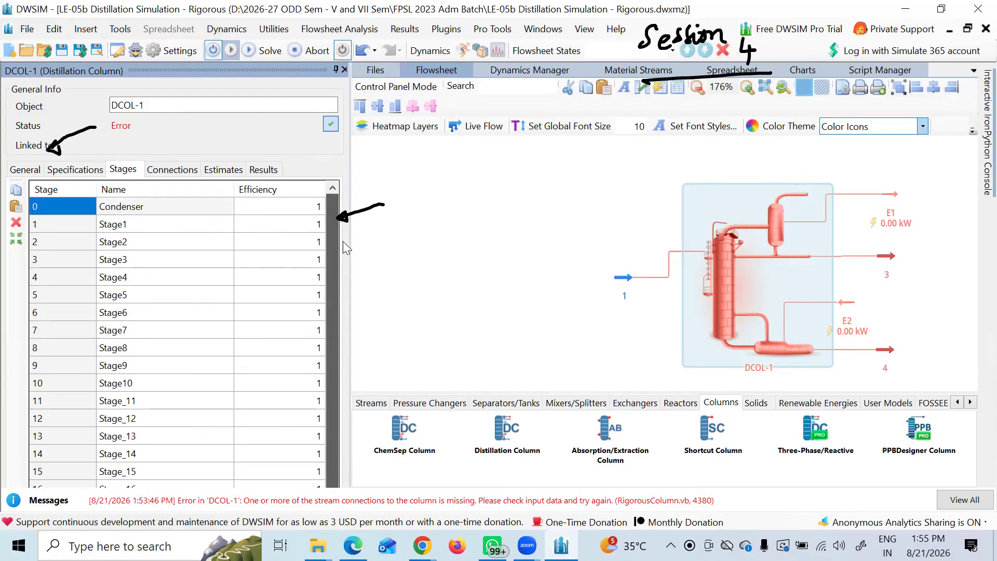
pyautogui.click(183, 170)
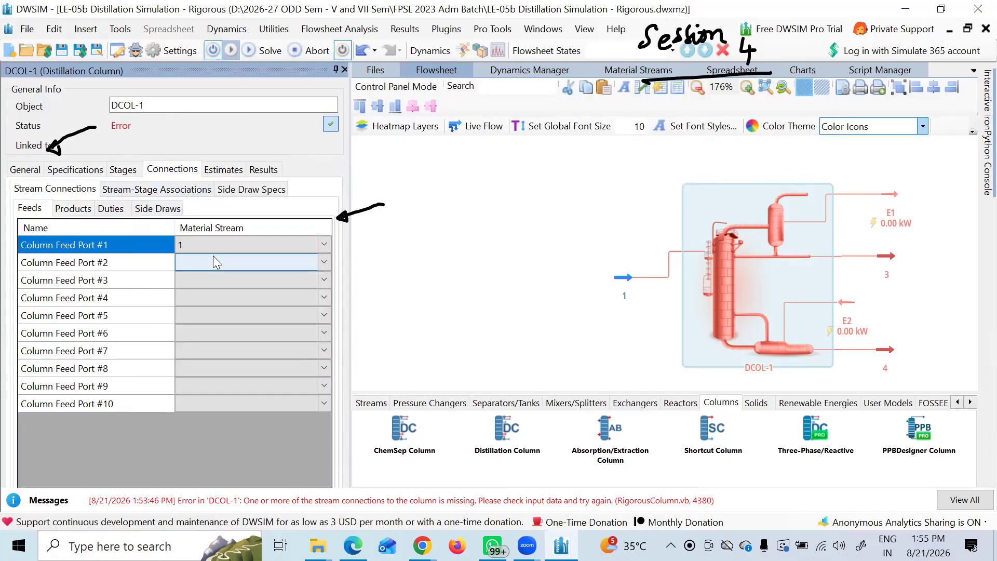
pyautogui.click(77, 209)
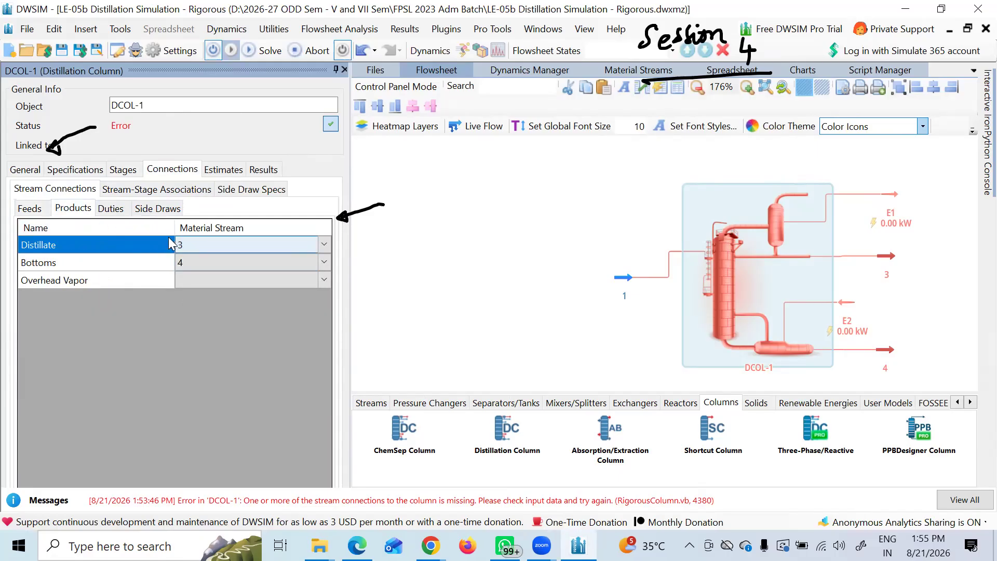
pyautogui.click(144, 190)
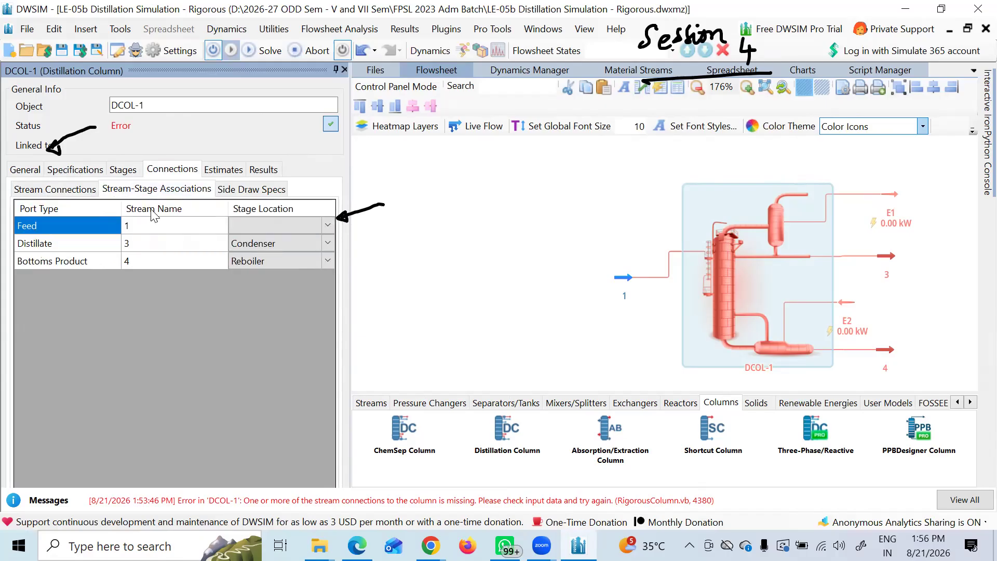
pyautogui.click(330, 229)
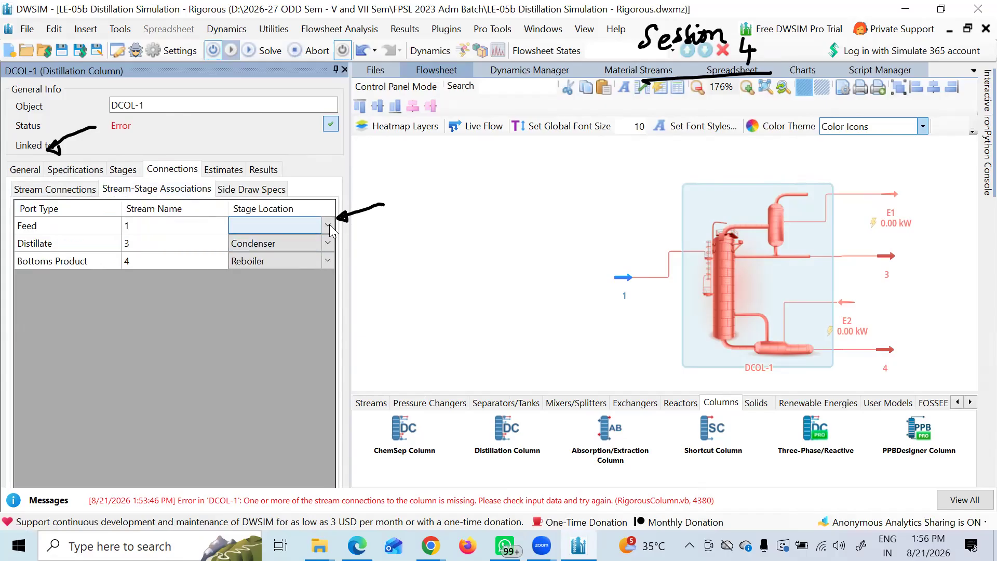
pyautogui.click(329, 227)
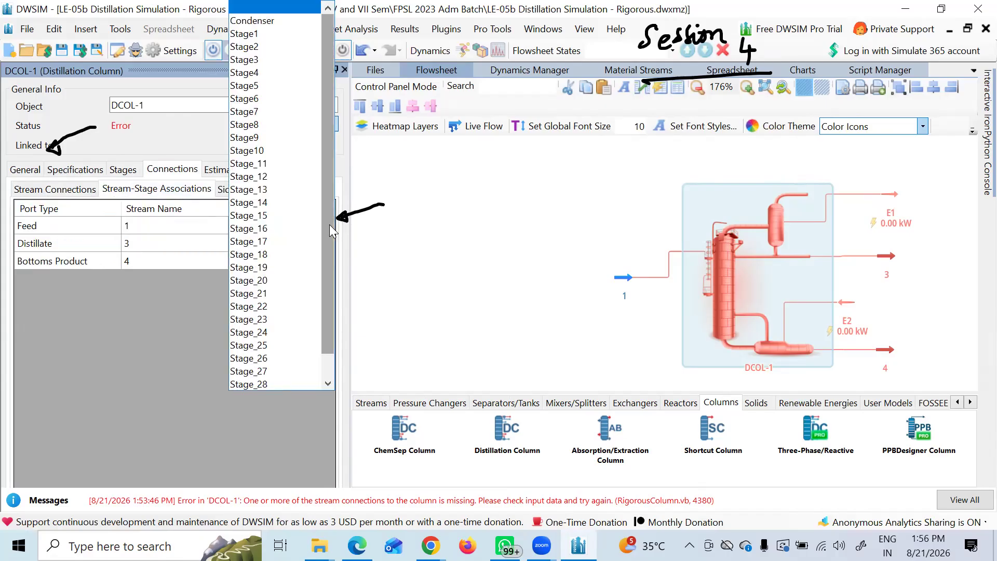
pyautogui.click(266, 202)
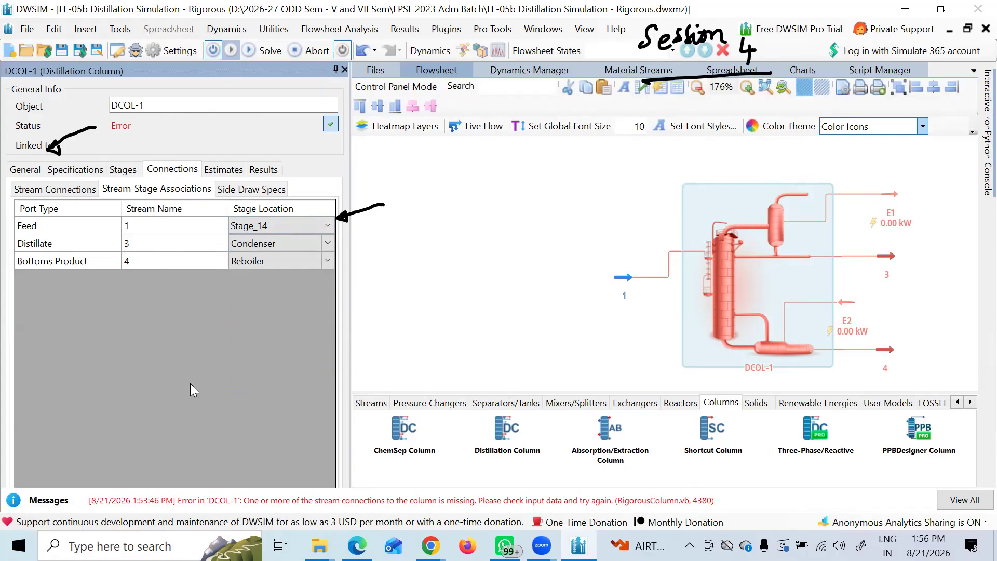
# Solve the flowsheet with the configured distillation column, then close the column's editor.
pyautogui.click(249, 190)
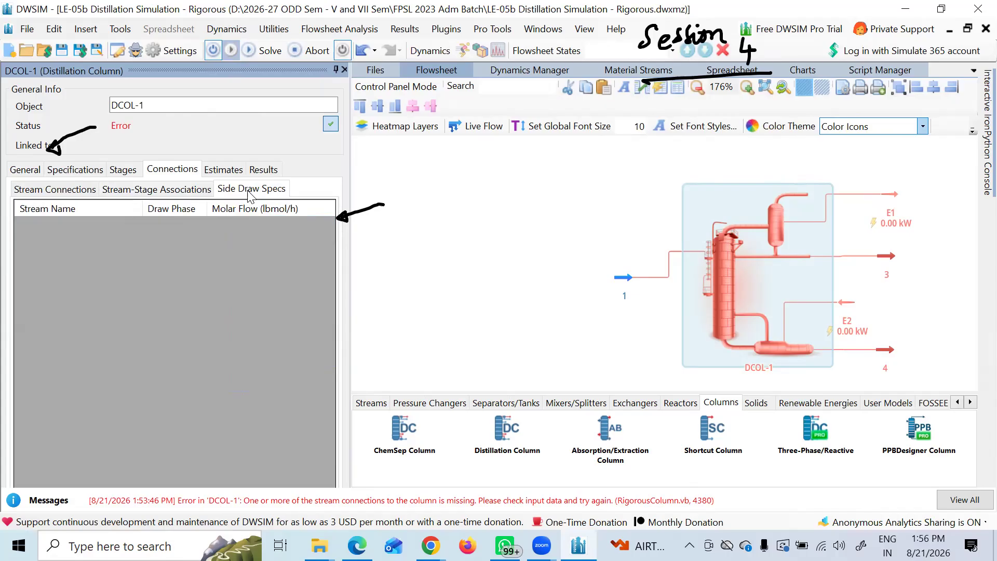
pyautogui.click(224, 171)
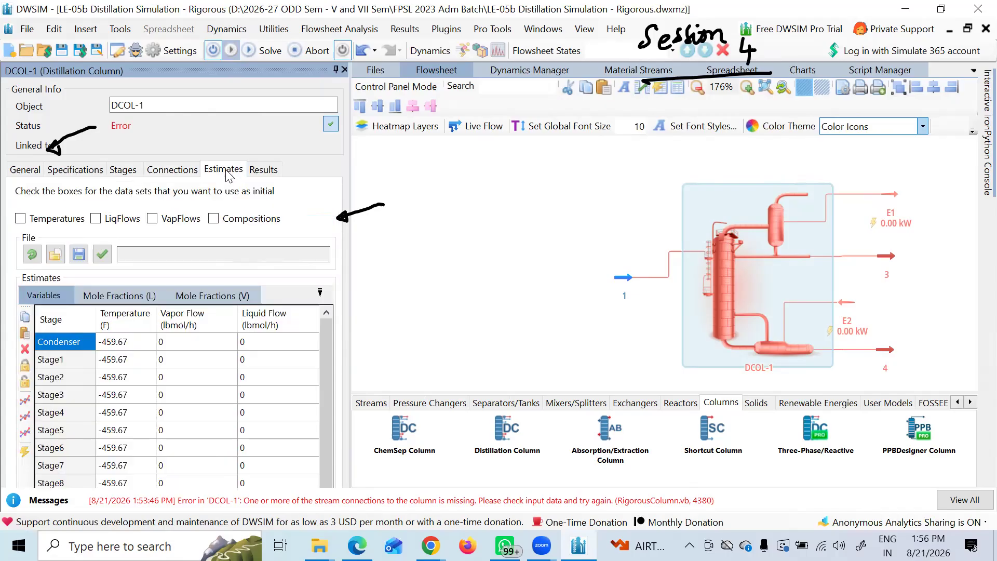
pyautogui.click(124, 173)
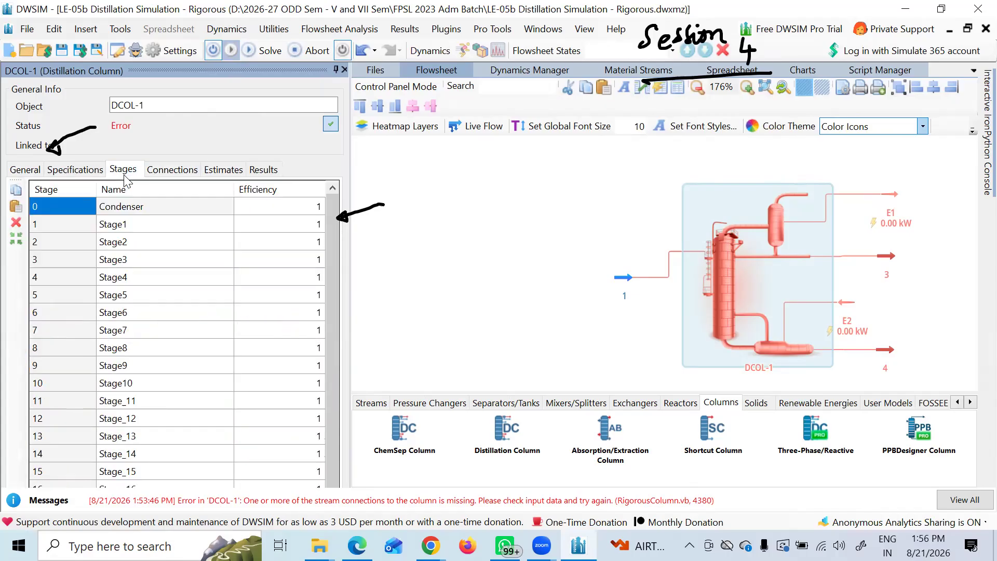
pyautogui.click(78, 171)
pyautogui.click(26, 171)
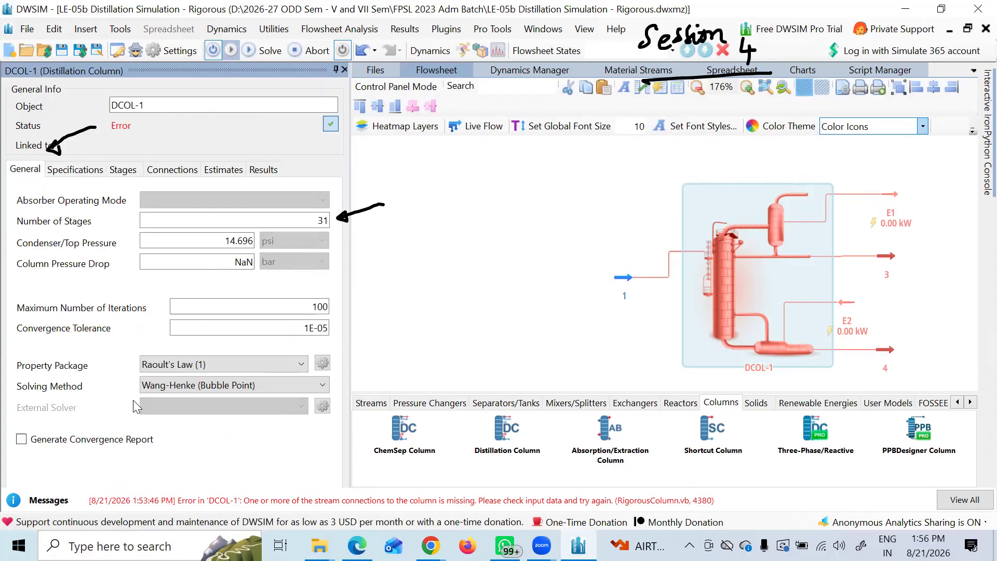
pyautogui.click(440, 327)
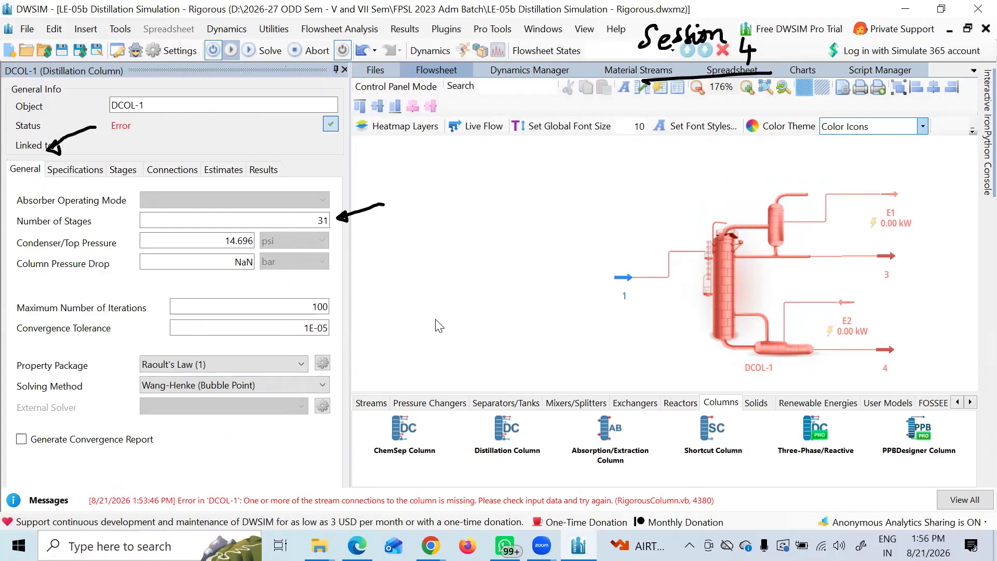
pyautogui.click(265, 52)
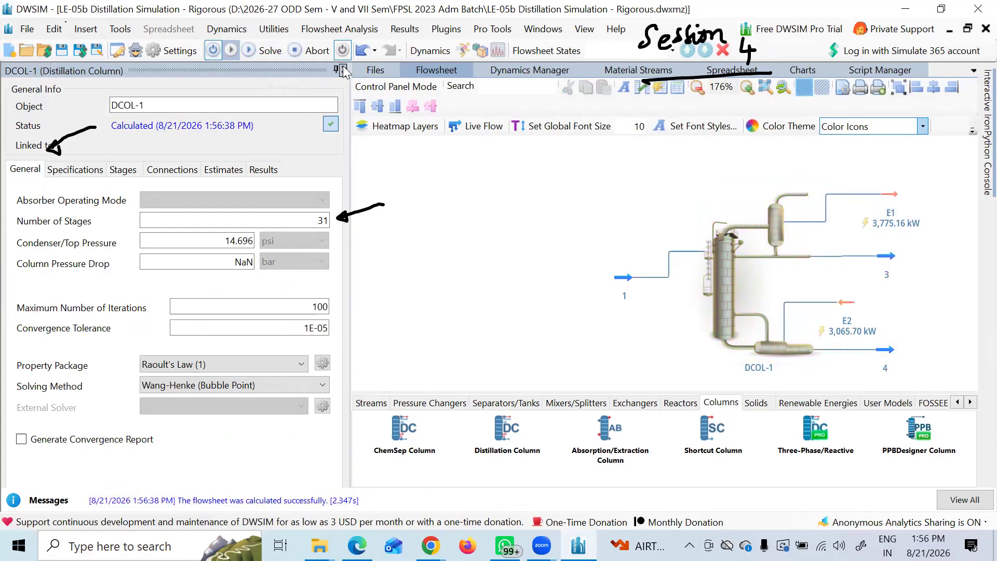
pyautogui.click(344, 69)
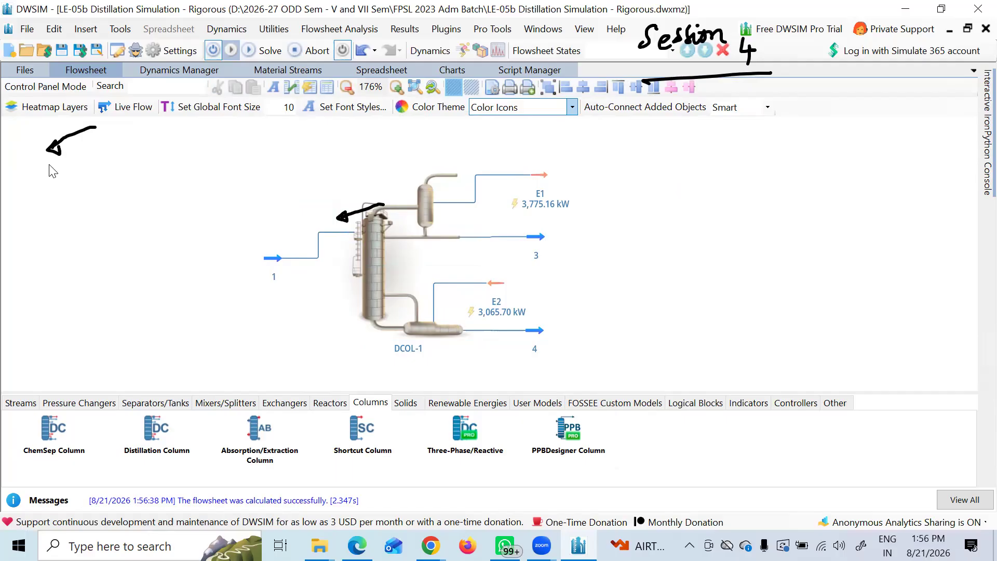
pyautogui.moveTo(51, 167); pyautogui.dragTo(74, 118)
pyautogui.moveTo(376, 193); pyautogui.dragTo(332, 231)
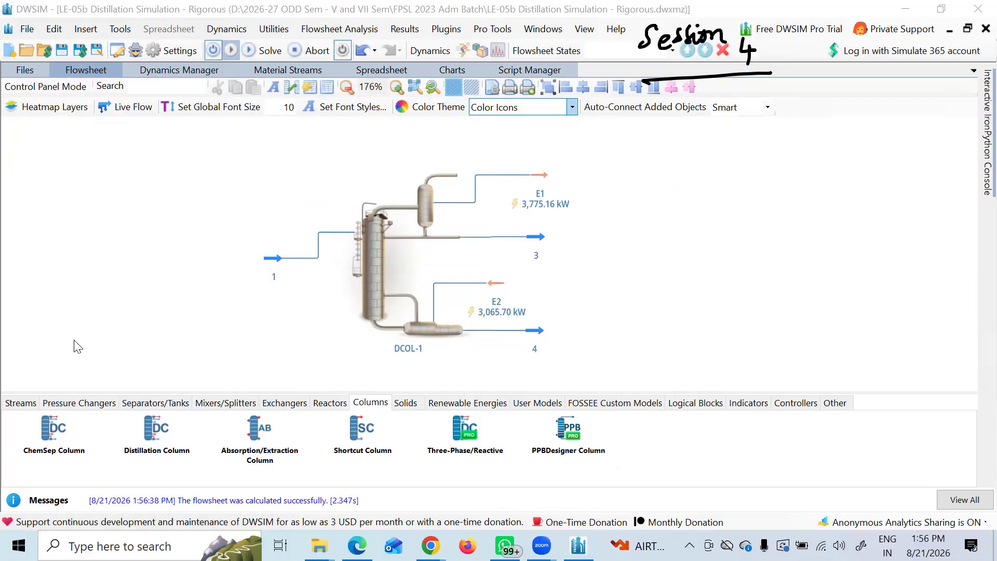
pyautogui.click(191, 189)
pyautogui.moveTo(111, 182)
pyautogui.mouseDown()
pyautogui.moveTo(121, 213)
pyautogui.moveTo(136, 187)
pyautogui.moveTo(146, 200)
pyautogui.moveTo(154, 188)
pyautogui.moveTo(193, 190)
pyautogui.mouseUp()
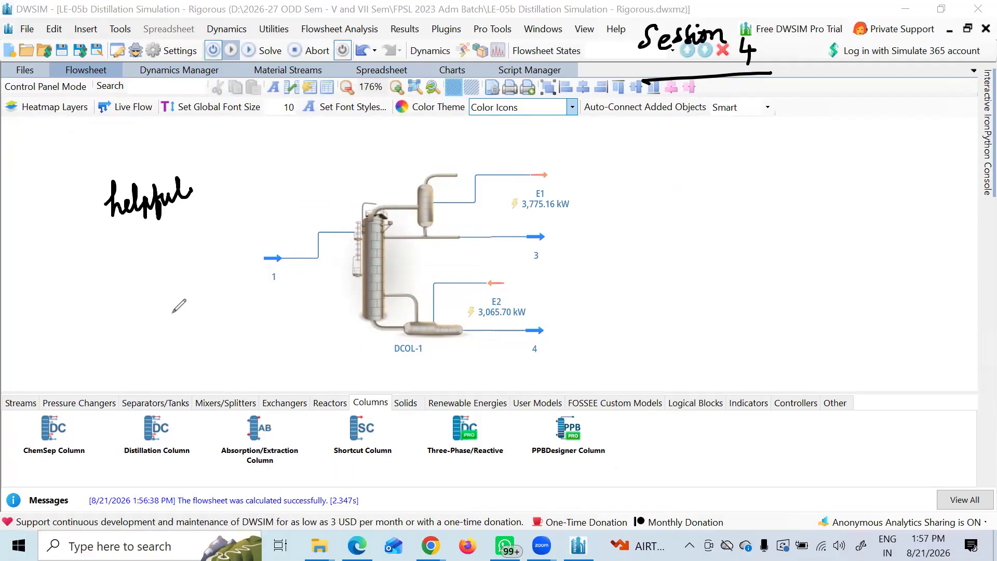
pyautogui.moveTo(196, 452)
pyautogui.mouseDown()
pyautogui.moveTo(193, 428)
pyautogui.moveTo(197, 479)
pyautogui.mouseUp()
pyautogui.moveTo(190, 467); pyautogui.dragTo(204, 467)
pyautogui.moveTo(290, 427); pyautogui.dragTo(267, 480)
pyautogui.moveTo(413, 455)
pyautogui.mouseDown()
pyautogui.moveTo(387, 477)
pyautogui.moveTo(414, 474)
pyautogui.mouseUp()
pyautogui.moveTo(404, 459); pyautogui.dragTo(403, 491)
pyautogui.moveTo(460, 457); pyautogui.dragTo(436, 477)
pyautogui.moveTo(436, 477)
pyautogui.mouseDown()
pyautogui.moveTo(462, 474)
pyautogui.moveTo(450, 491)
pyautogui.mouseUp()
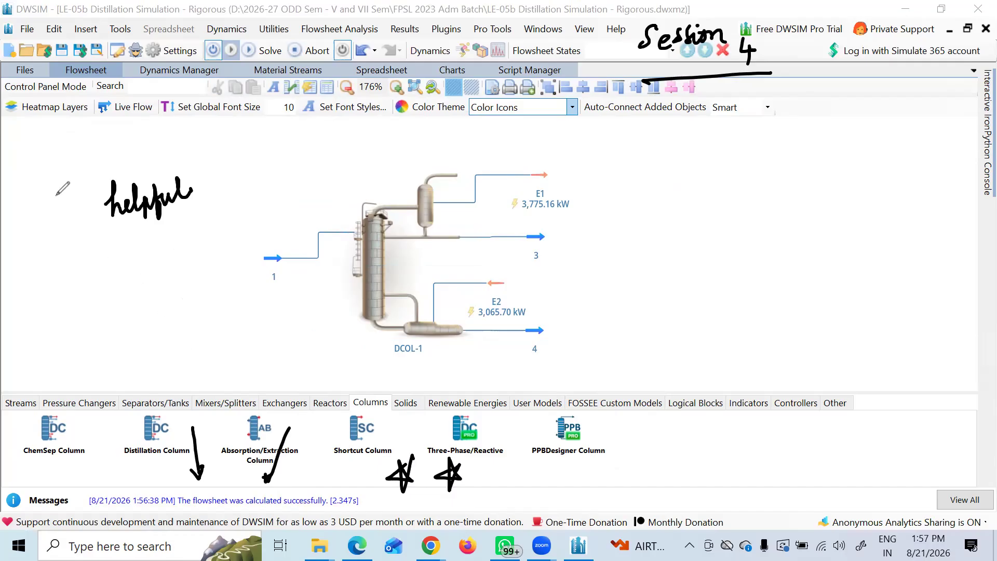
pyautogui.moveTo(195, 452); pyautogui.dragTo(465, 478)
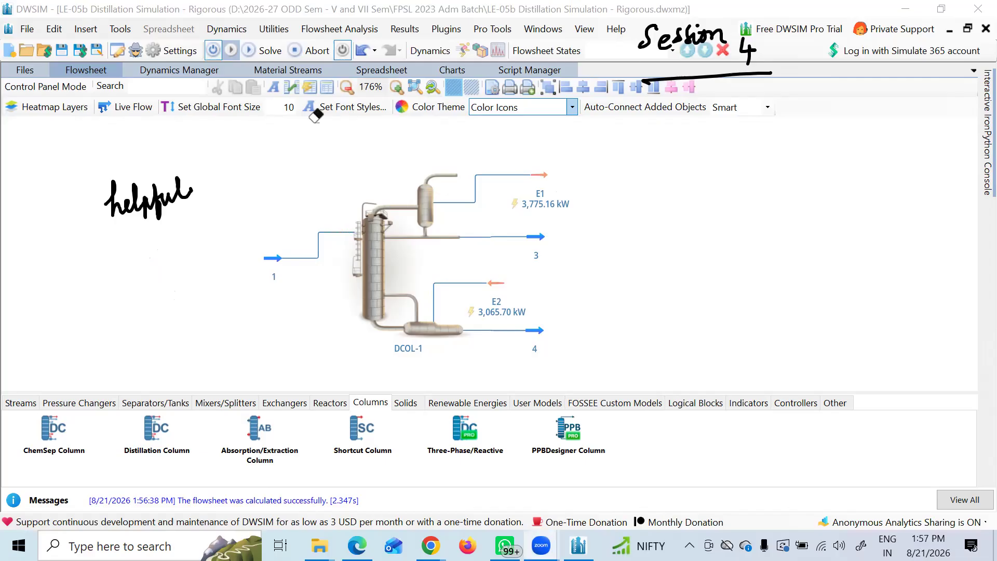
pyautogui.moveTo(645, 36); pyautogui.dragTo(748, 50)
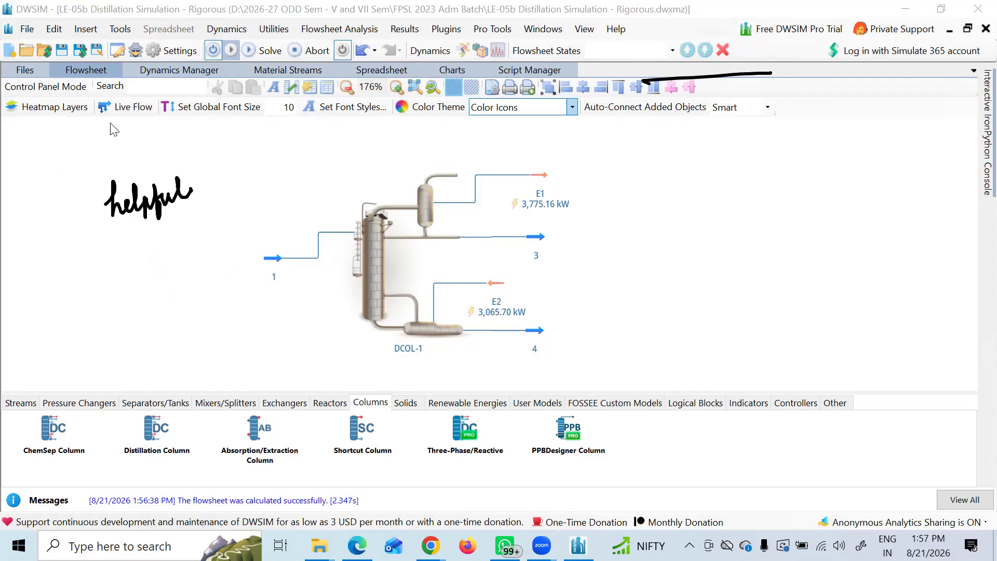
# Check the calculated properties of product streams 3 and 4, and open the results of column DCOL-1.
pyautogui.moveTo(542, 244)
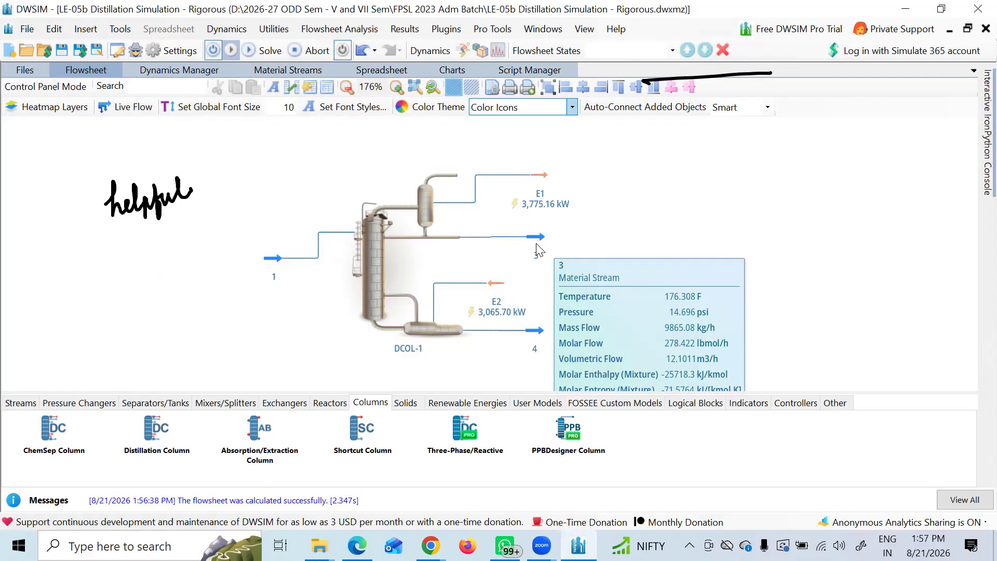
pyautogui.scroll(-2, 598, 270)
pyautogui.moveTo(541, 271)
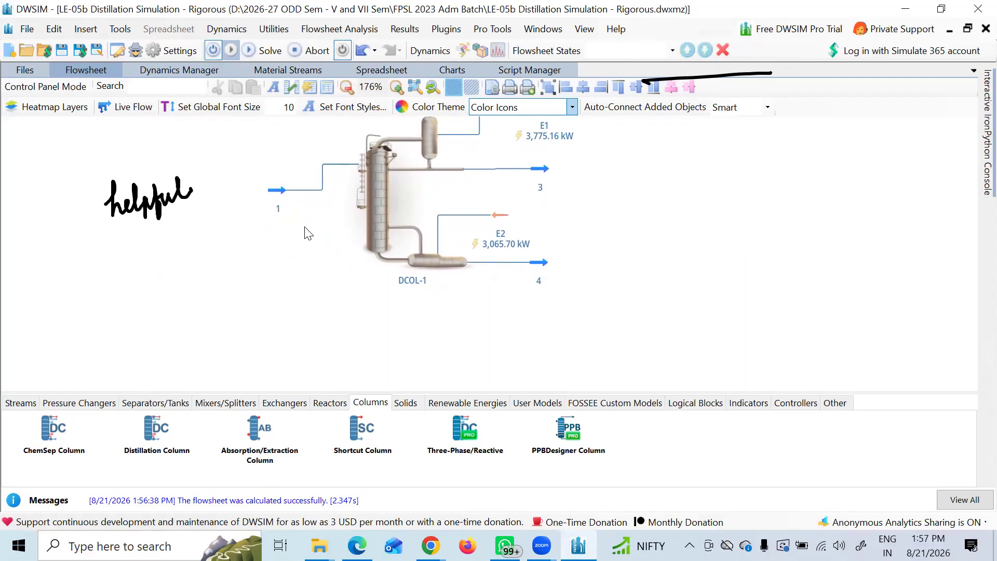
pyautogui.moveTo(305, 232); pyautogui.dragTo(263, 312)
pyautogui.doubleClick(339, 270)
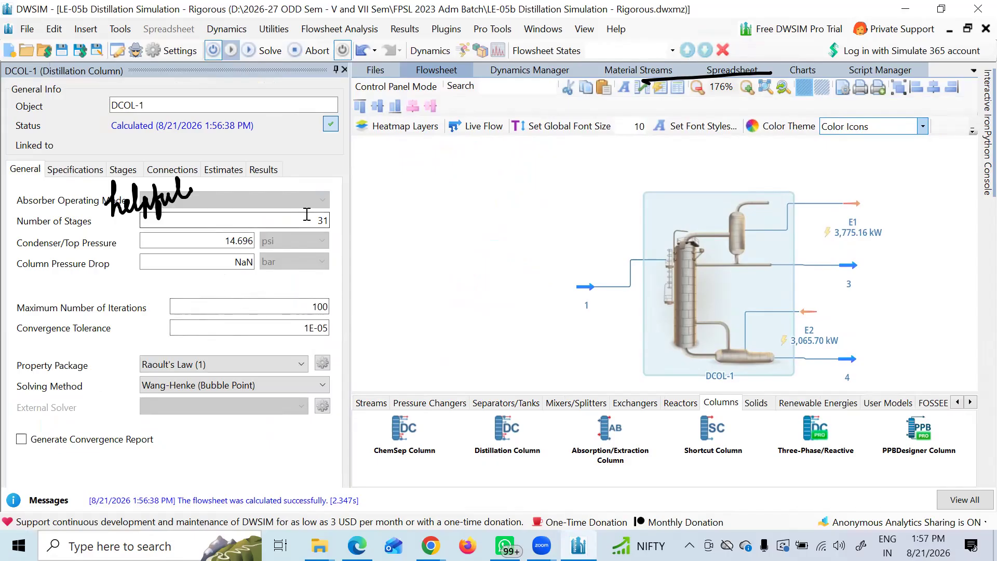
pyautogui.click(263, 169)
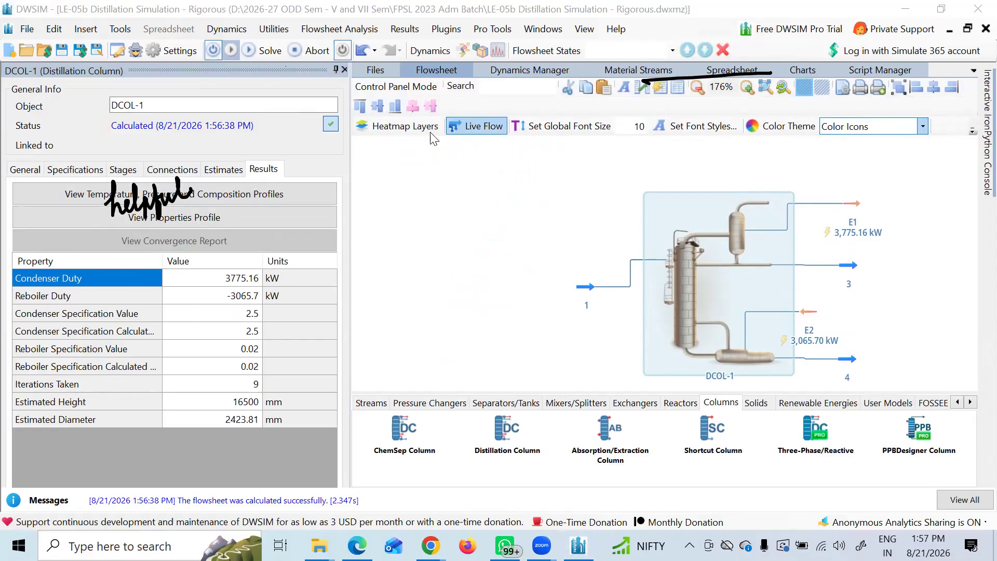
pyautogui.moveTo(115, 258)
pyautogui.mouseDown()
pyautogui.moveTo(91, 278)
pyautogui.moveTo(102, 276)
pyautogui.moveTo(93, 302)
pyautogui.mouseUp()
pyautogui.moveTo(94, 292)
pyautogui.mouseDown()
pyautogui.moveTo(94, 303)
pyautogui.moveTo(107, 301)
pyautogui.mouseUp()
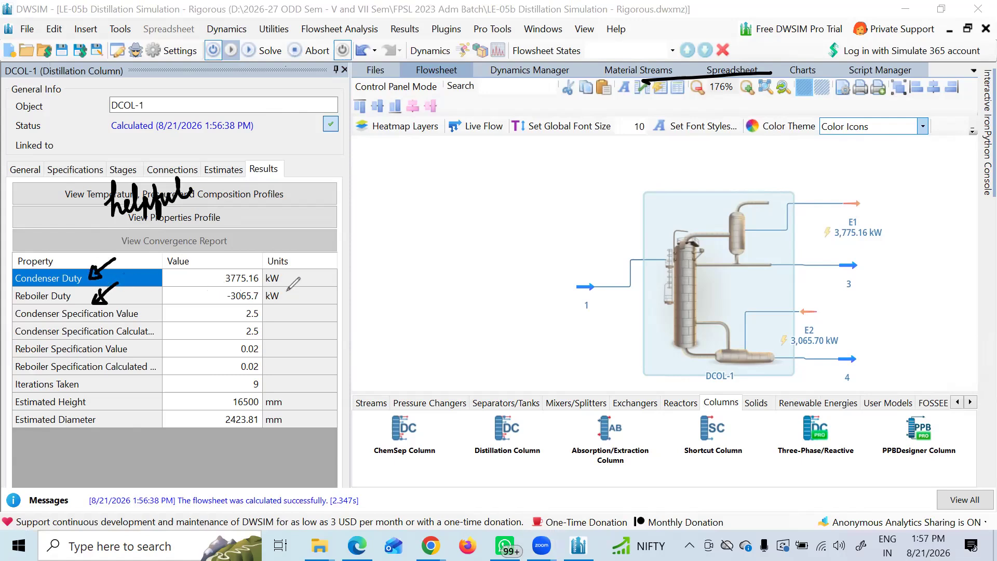
pyautogui.moveTo(313, 297)
pyautogui.mouseDown()
pyautogui.moveTo(381, 299)
pyautogui.moveTo(364, 309)
pyautogui.mouseUp()
pyautogui.moveTo(327, 278)
pyautogui.mouseDown()
pyautogui.moveTo(377, 278)
pyautogui.moveTo(364, 289)
pyautogui.mouseUp()
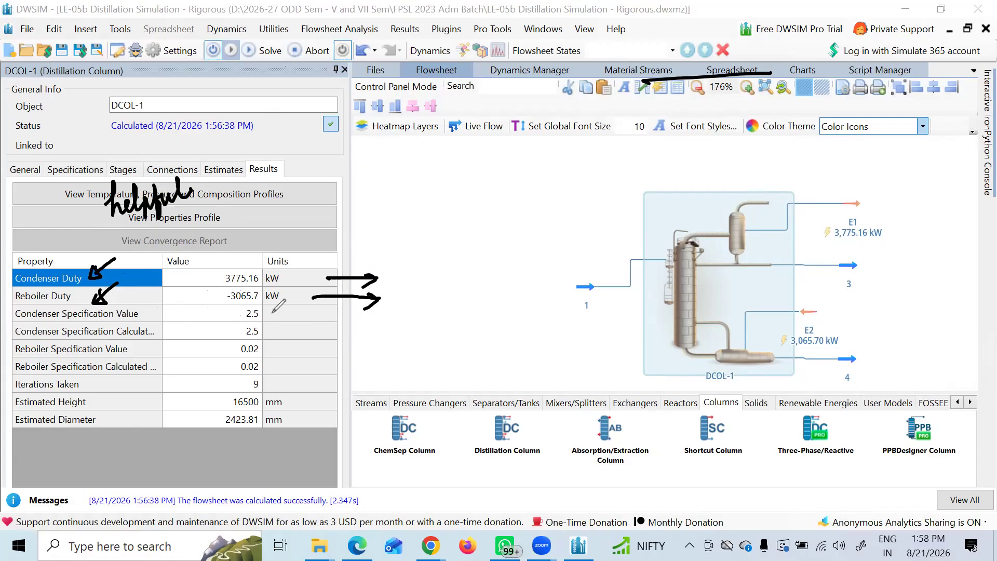
pyautogui.moveTo(267, 313); pyautogui.dragTo(270, 366)
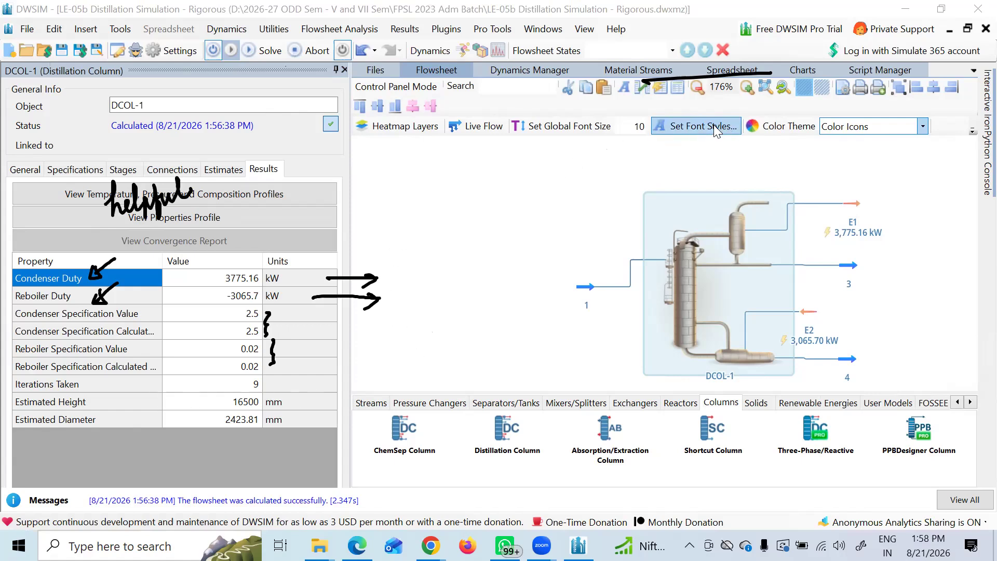
pyautogui.moveTo(114, 205)
pyautogui.mouseDown()
pyautogui.moveTo(172, 202)
pyautogui.moveTo(104, 272)
pyautogui.moveTo(125, 275)
pyautogui.mouseUp()
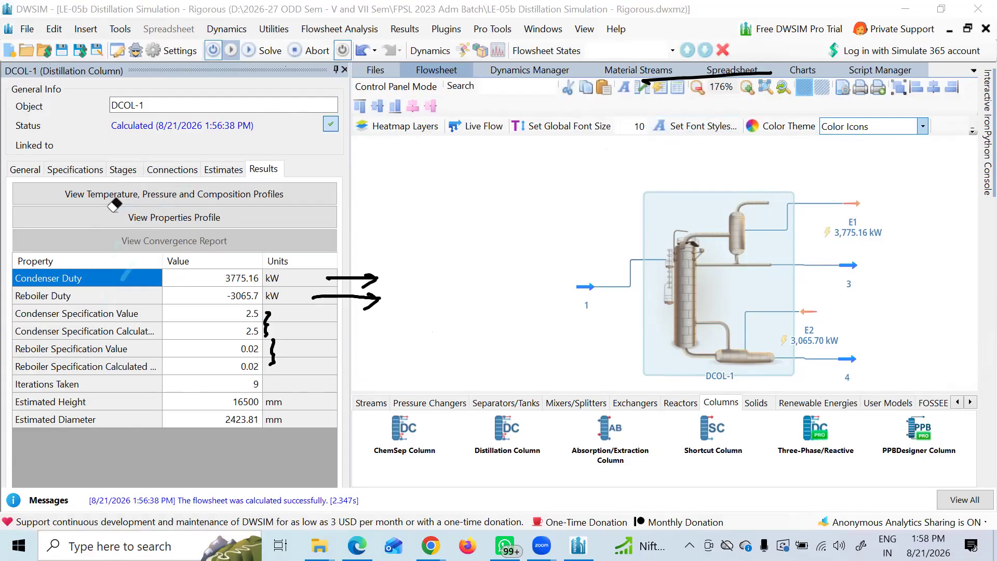
pyautogui.moveTo(271, 318)
pyautogui.mouseDown()
pyautogui.moveTo(273, 355)
pyautogui.moveTo(371, 285)
pyautogui.moveTo(356, 316)
pyautogui.mouseUp()
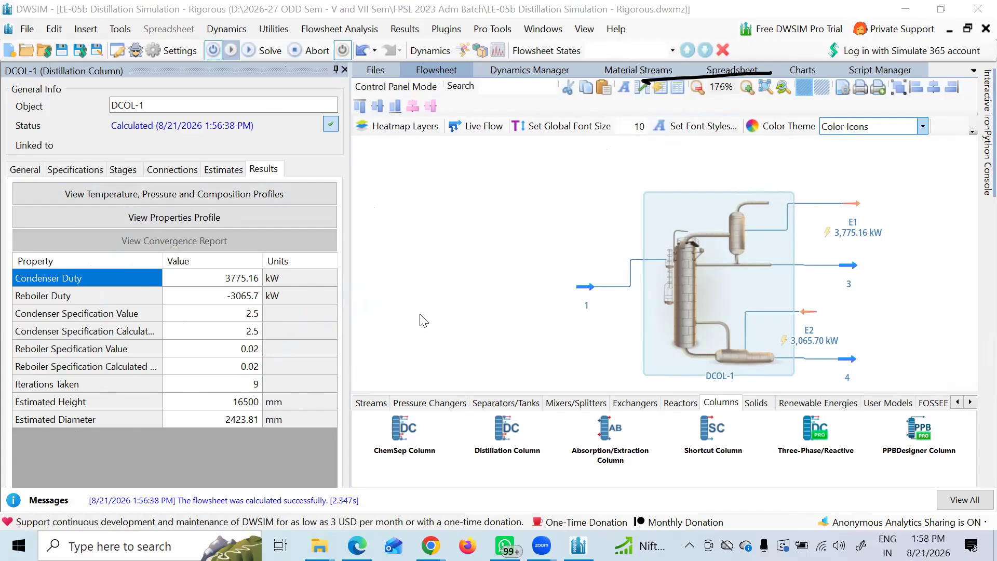
# Close the editor of column DCOL-1 to return to the full flowsheet.
pyautogui.moveTo(543, 231); pyautogui.dragTo(374, 213)
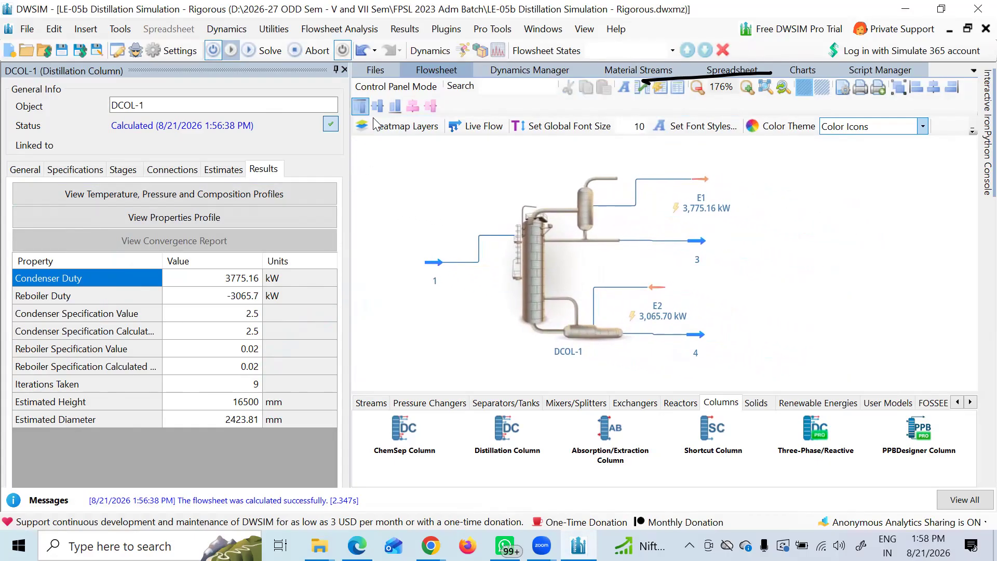
pyautogui.click(345, 71)
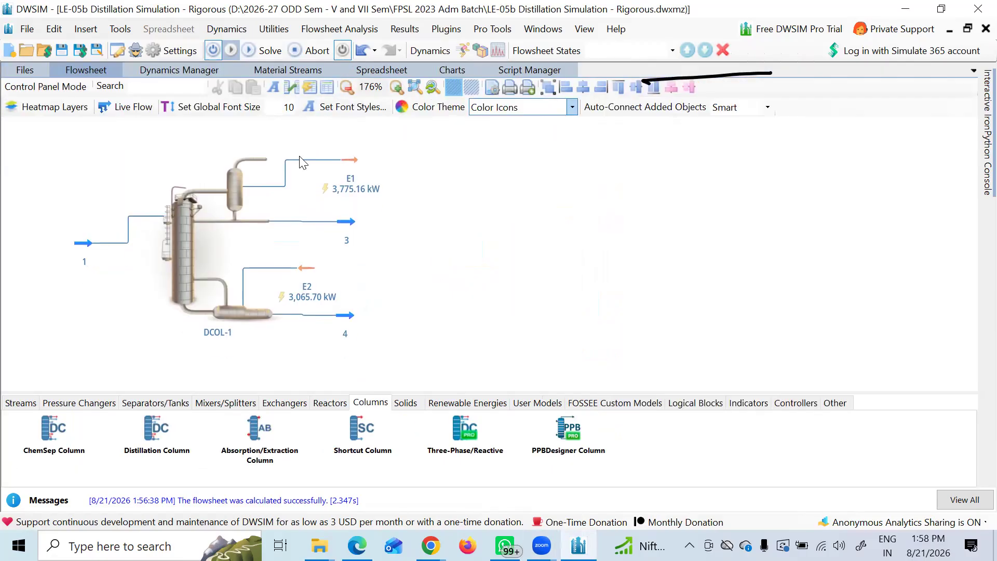